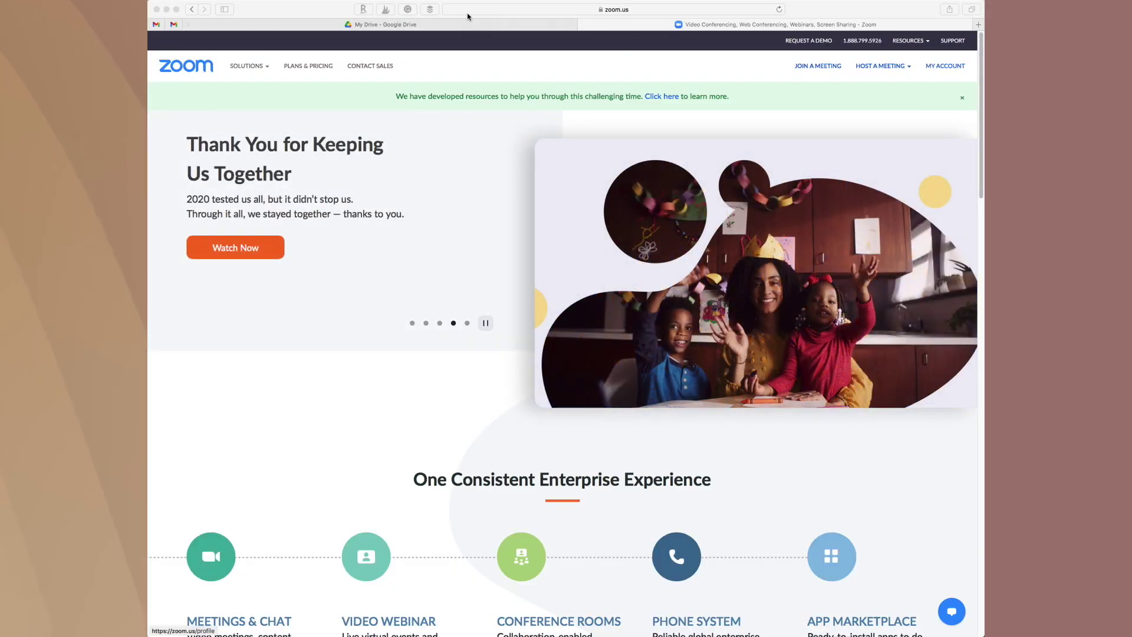
Step: Open the personal account page from the Zoom homepage
{"action": "left_click", "coordinate": [946, 67]}
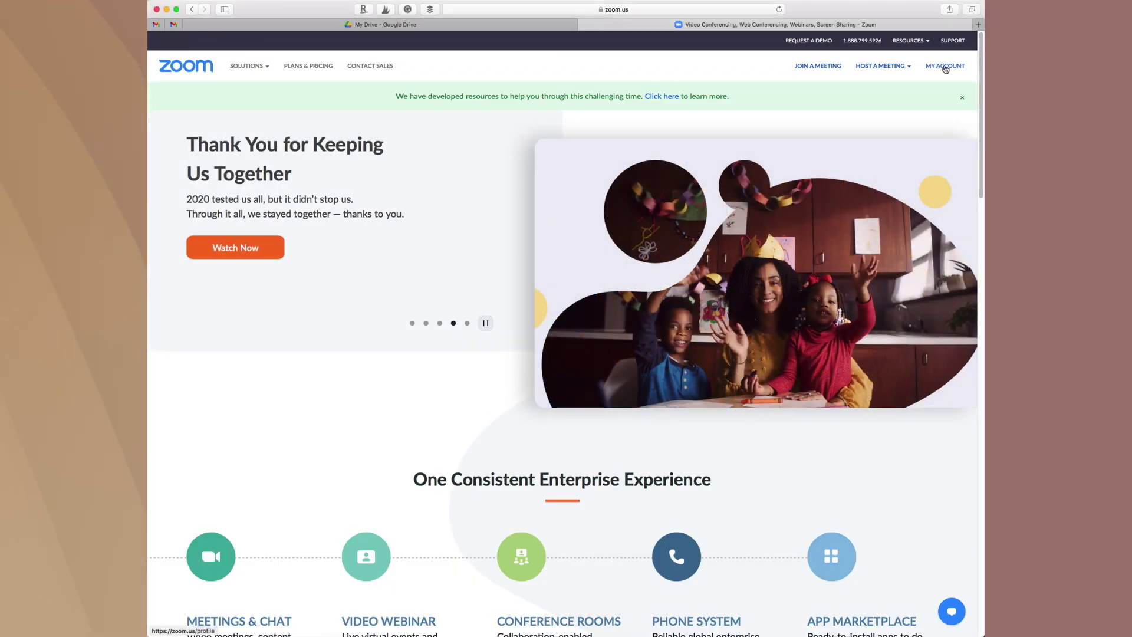
{"action": "left_click", "coordinate": [945, 67]}
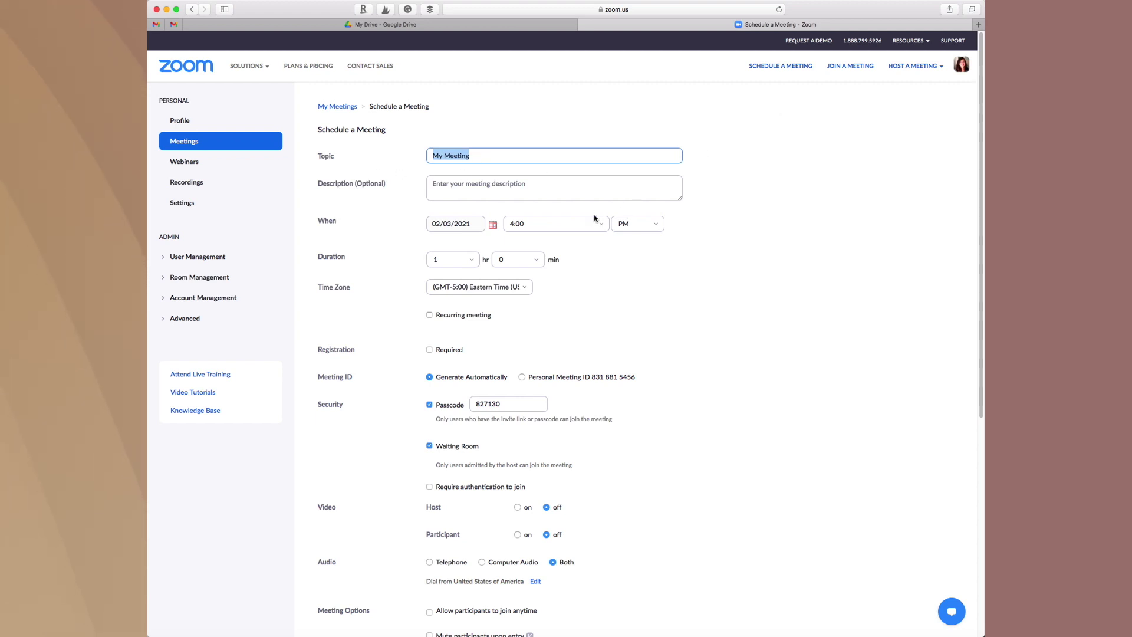
Step: Make the scheduled meeting recurring with a daily recurrence, keeping the duration at 1 hour
{"action": "left_click", "coordinate": [467, 260]}
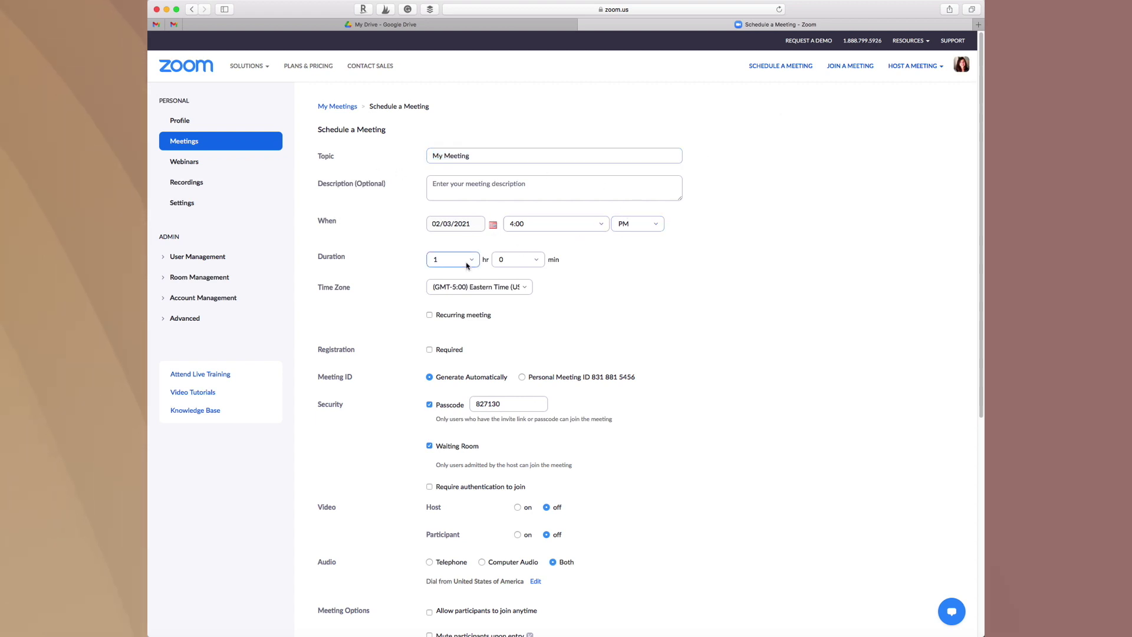
{"action": "left_click", "coordinate": [509, 237]}
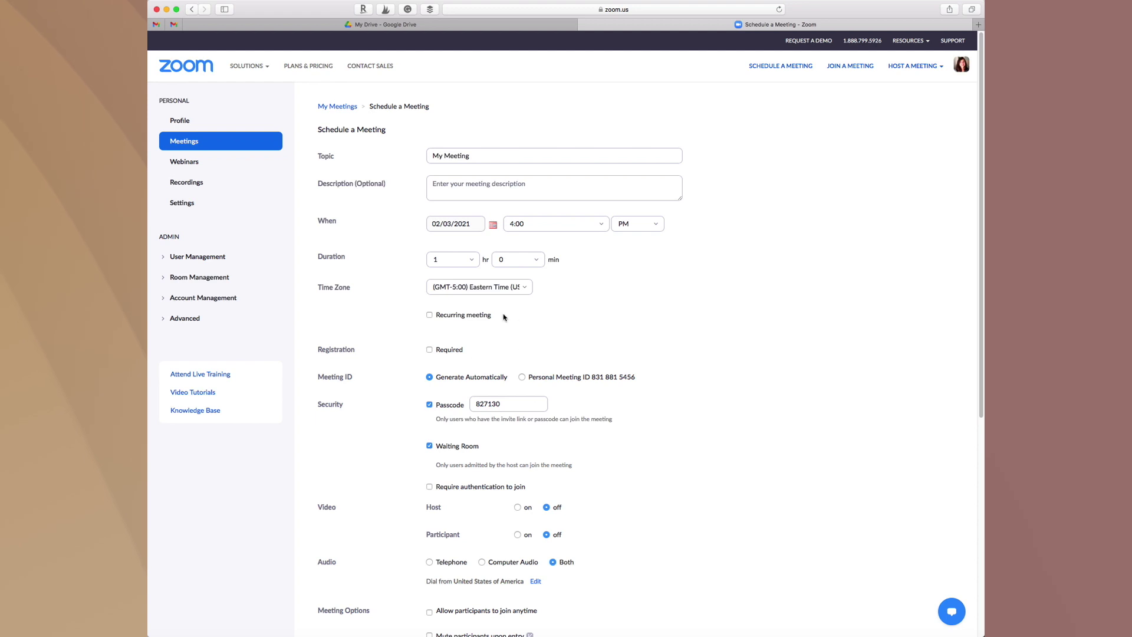
{"action": "left_click", "coordinate": [454, 316]}
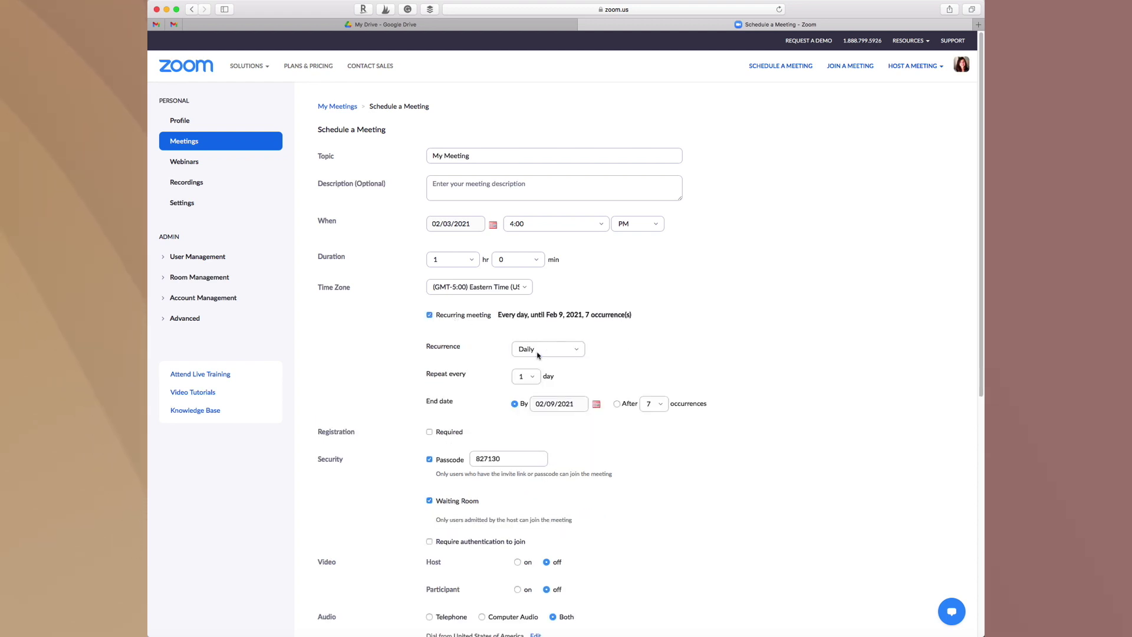
{"action": "left_click", "coordinate": [537, 351]}
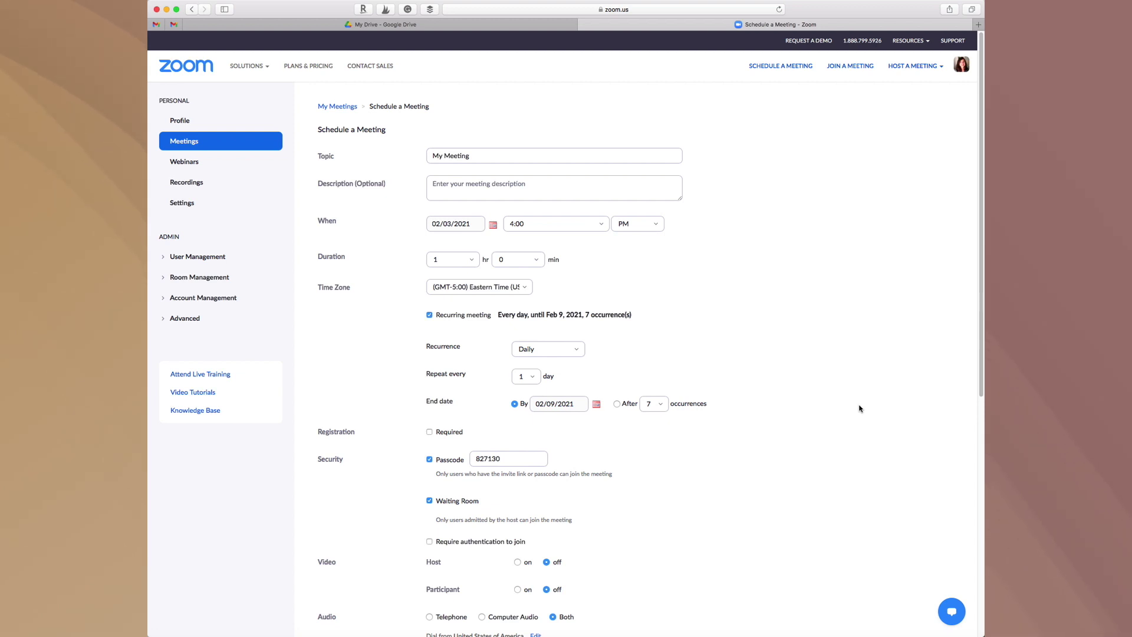
Step: Try turning off the meeting passcode and making registration required for attendees
{"action": "scroll", "coordinate": [860, 408], "scroll_direction": "down", "scroll_amount": 1}
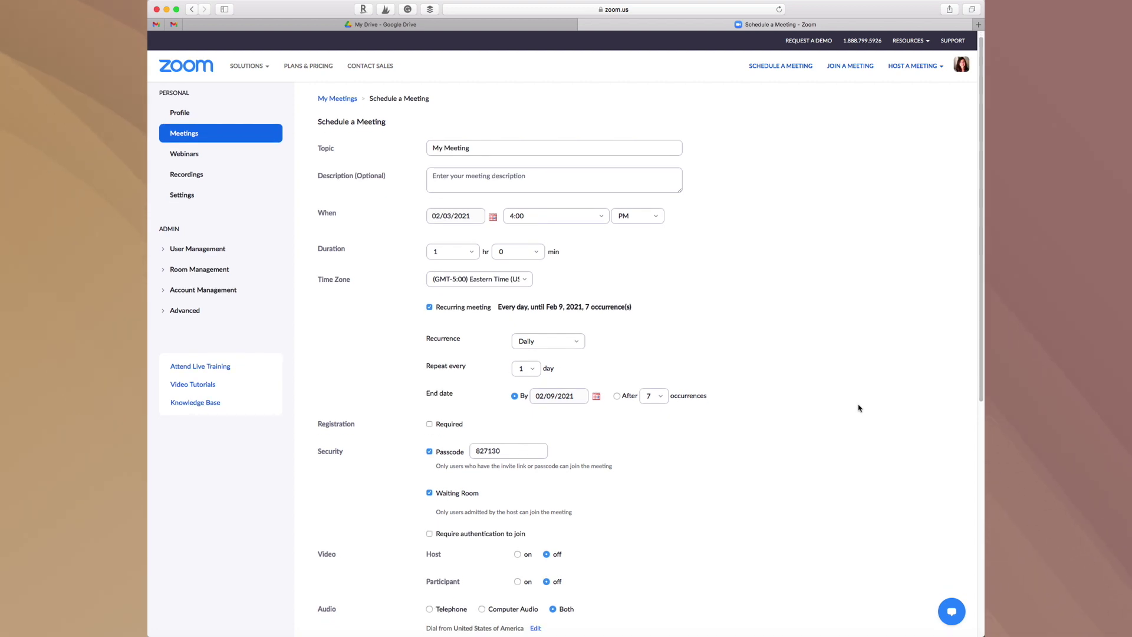
{"action": "scroll", "coordinate": [860, 408], "scroll_direction": "down", "scroll_amount": 3}
{"action": "scroll", "coordinate": [859, 408], "scroll_direction": "down", "scroll_amount": 4}
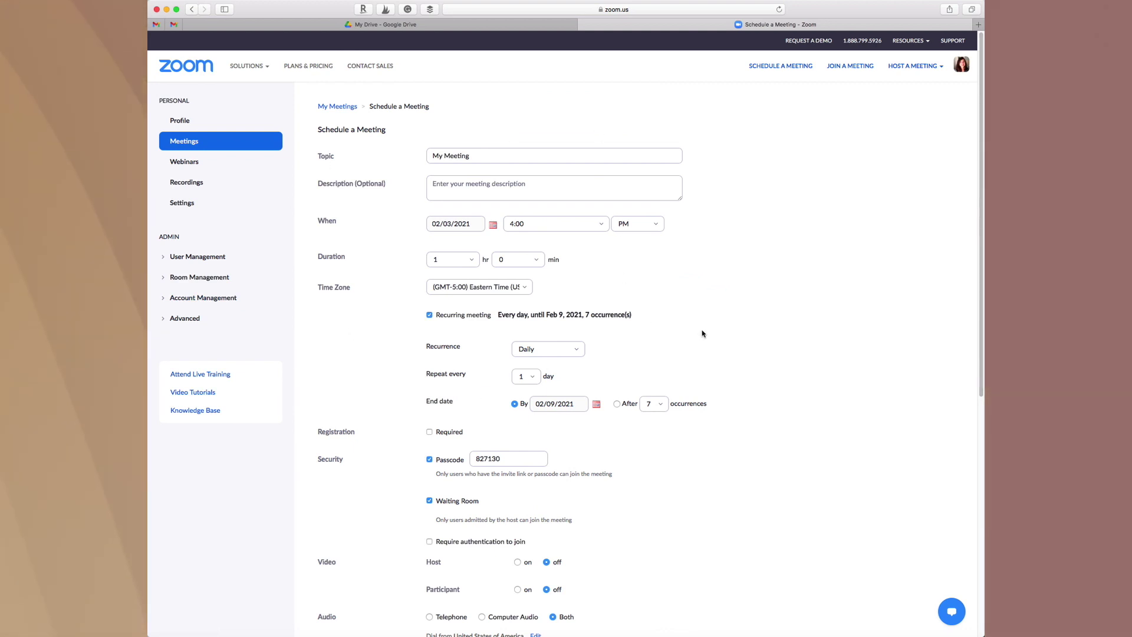
{"action": "scroll", "coordinate": [702, 334], "scroll_direction": "down", "scroll_amount": 1}
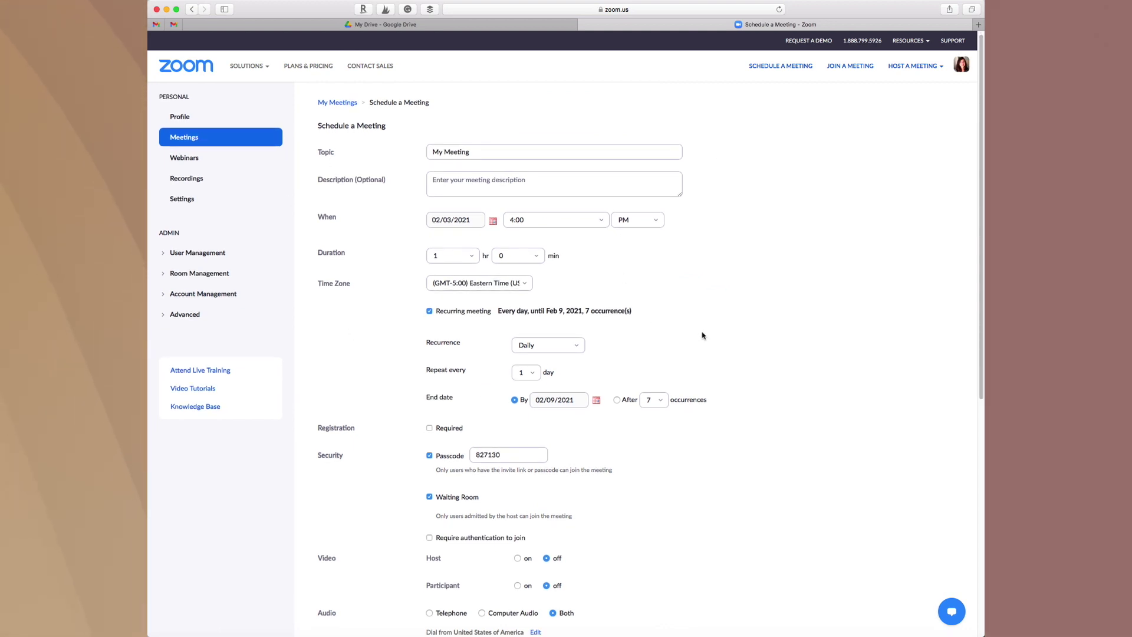
{"action": "scroll", "coordinate": [694, 341], "scroll_direction": "down", "scroll_amount": 1}
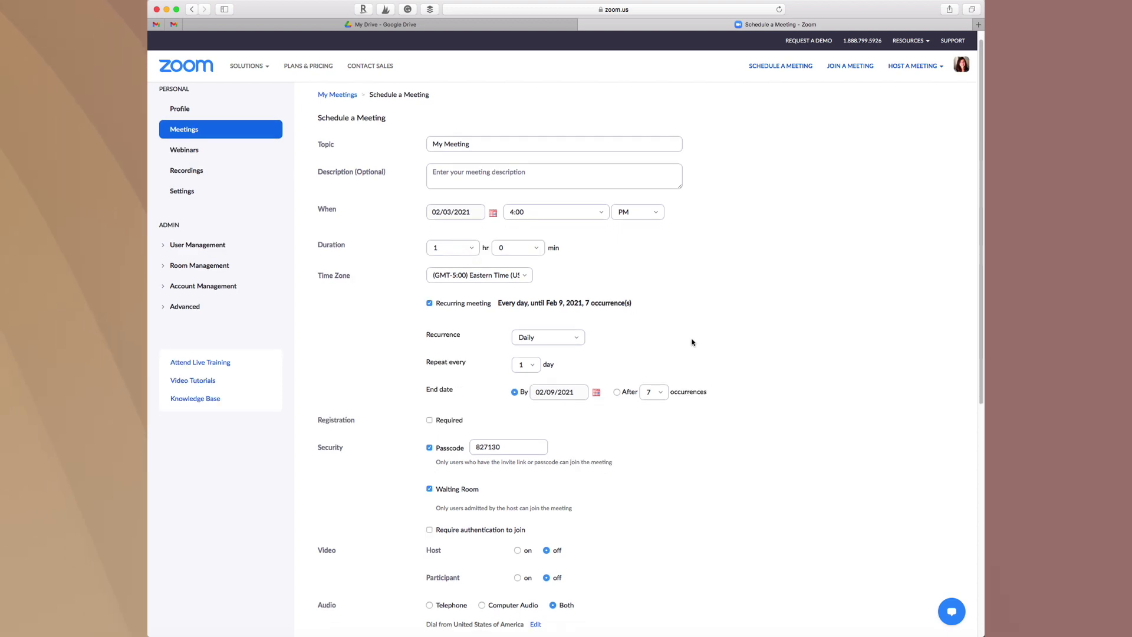
{"action": "scroll", "coordinate": [693, 342], "scroll_direction": "down", "scroll_amount": 5}
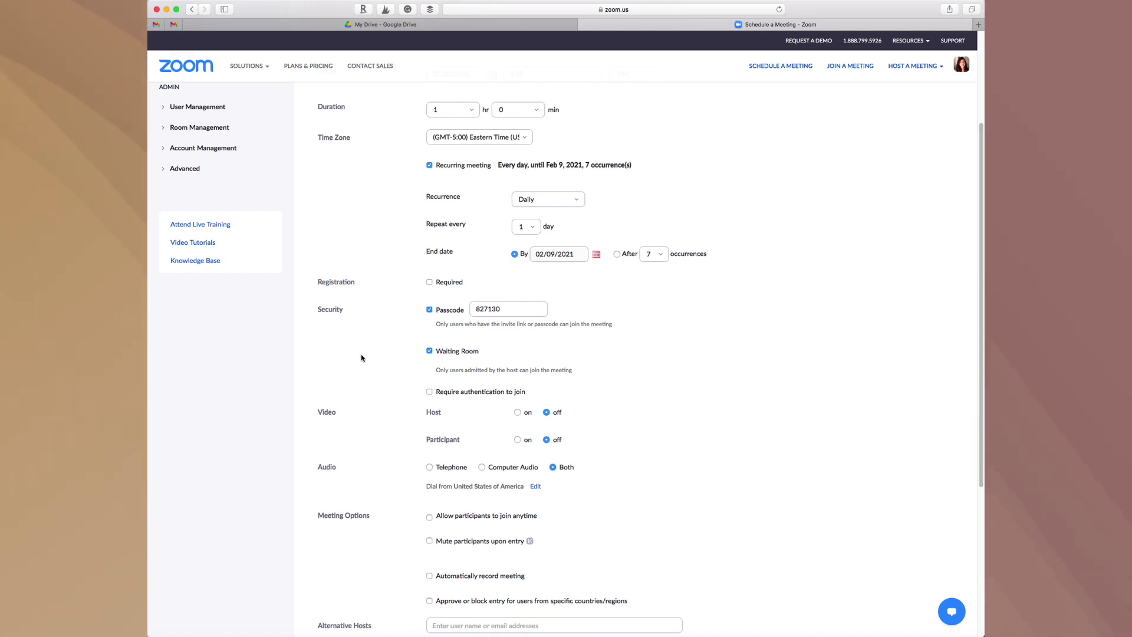
{"action": "left_click", "coordinate": [429, 310]}
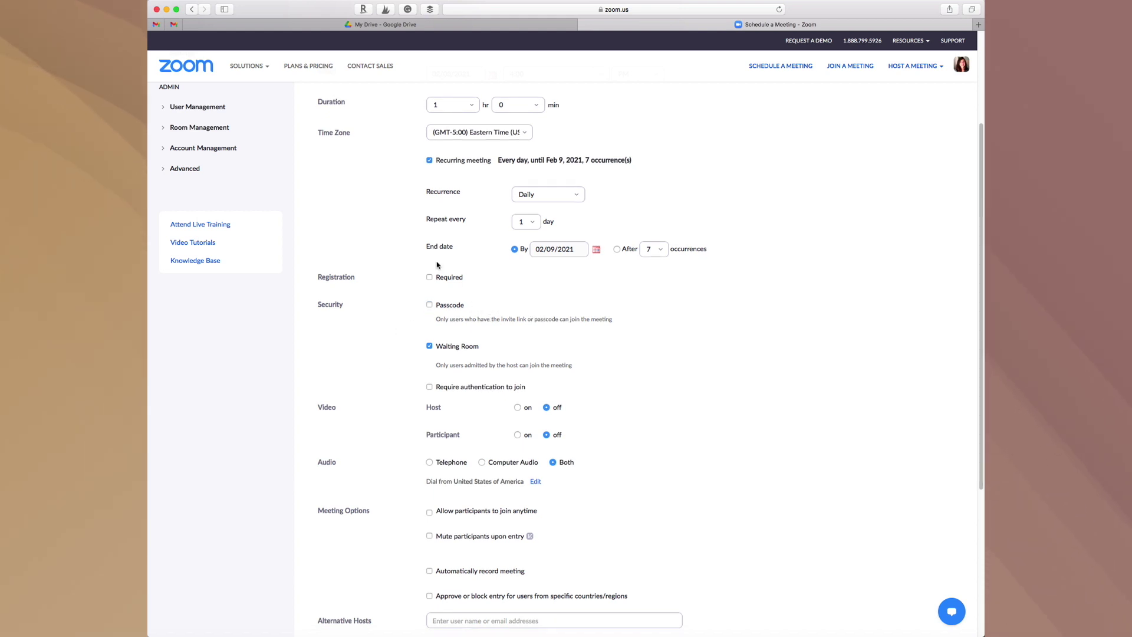
{"action": "left_click", "coordinate": [429, 278]}
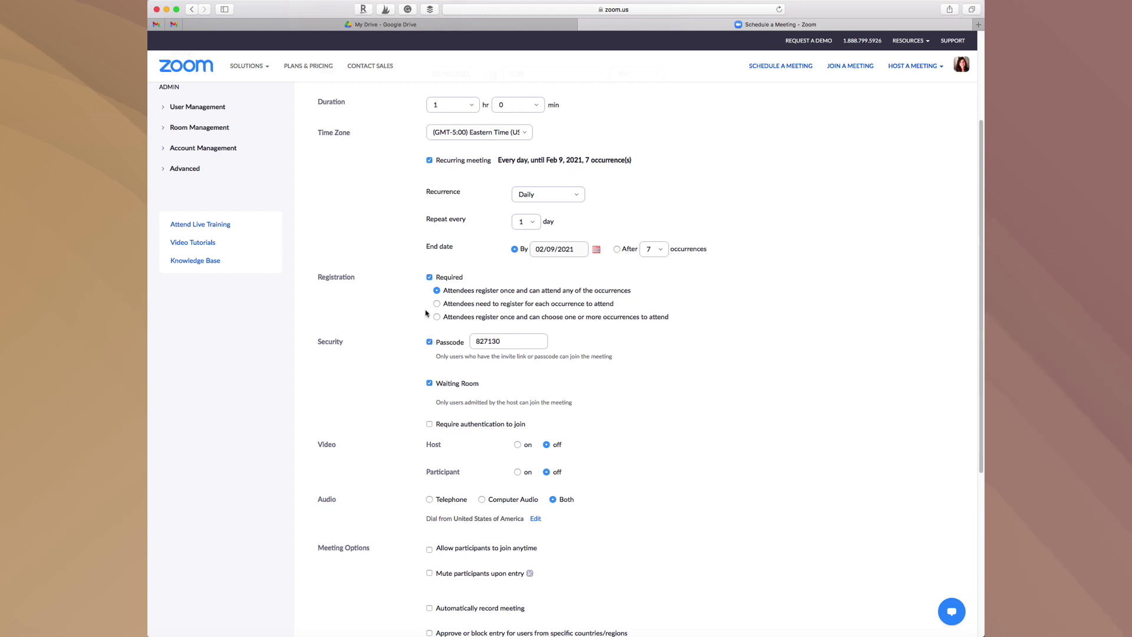
{"action": "left_click", "coordinate": [428, 278]}
Step: Turn off the meeting's passcode and waiting room, and require authentication to join
{"action": "left_click", "coordinate": [430, 305]}
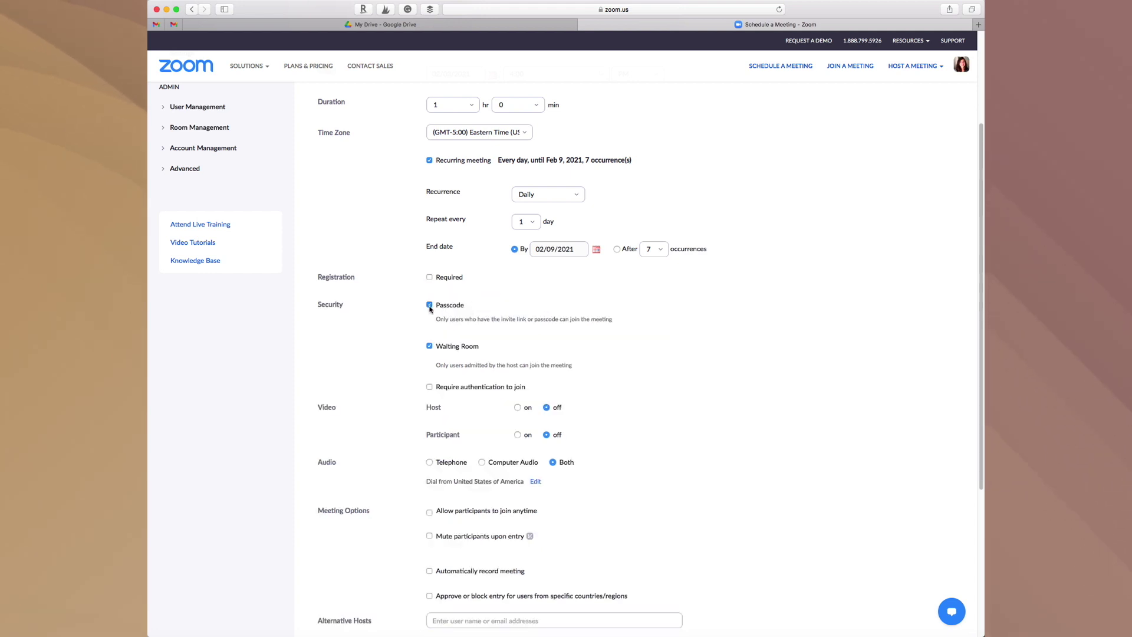
{"action": "left_click", "coordinate": [429, 388]}
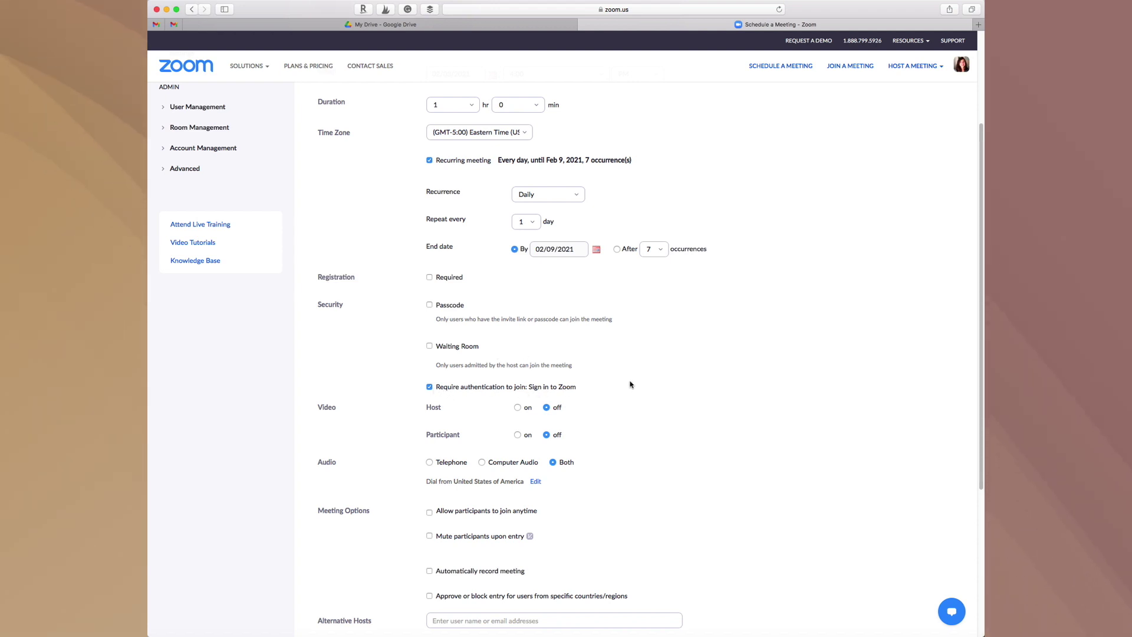
Step: Set the meeting to be recorded automatically on the local computer
{"action": "scroll", "coordinate": [631, 385], "scroll_direction": "down", "scroll_amount": 3}
{"action": "scroll", "coordinate": [624, 368], "scroll_direction": "up", "scroll_amount": 1}
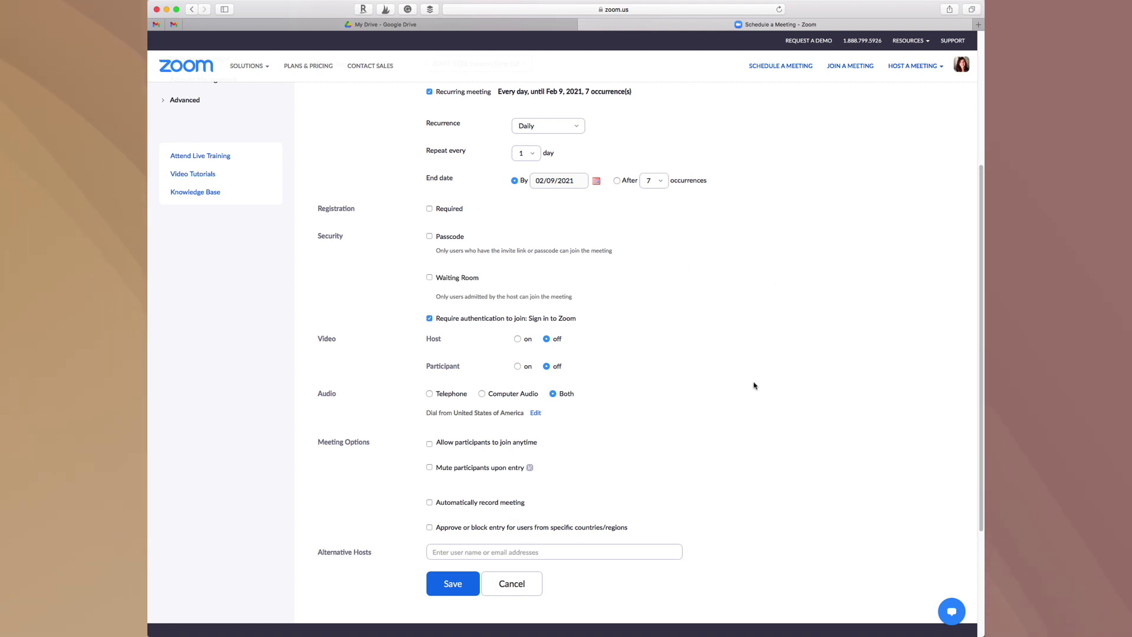
{"action": "scroll", "coordinate": [752, 386], "scroll_direction": "up", "scroll_amount": 5}
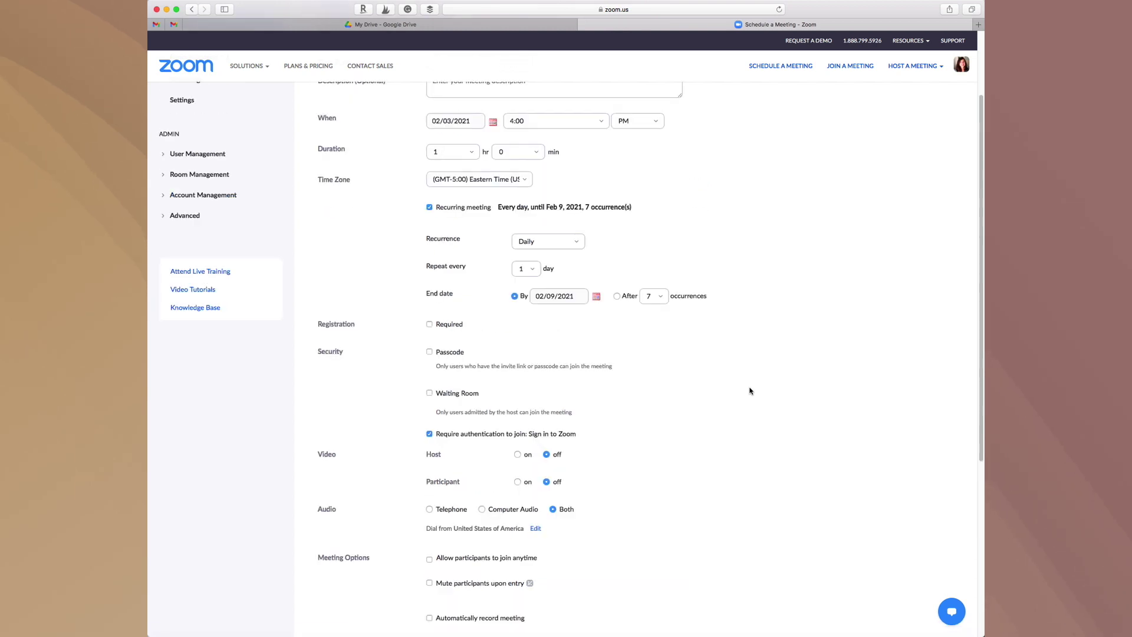
{"action": "scroll", "coordinate": [751, 391], "scroll_direction": "down", "scroll_amount": 8}
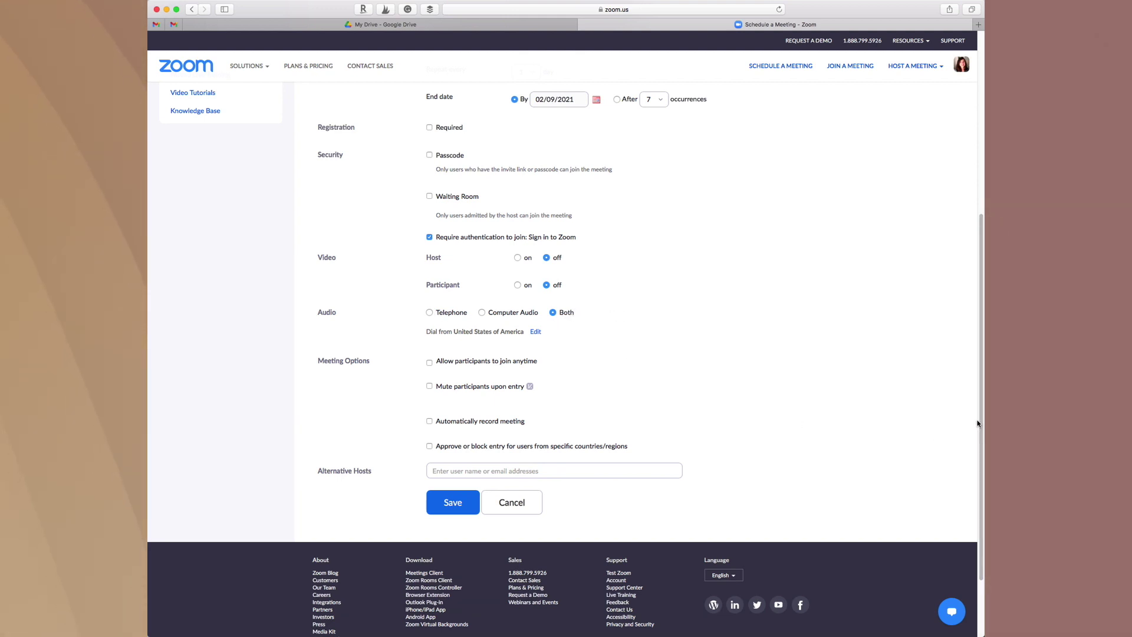
{"action": "left_click", "coordinate": [429, 422]}
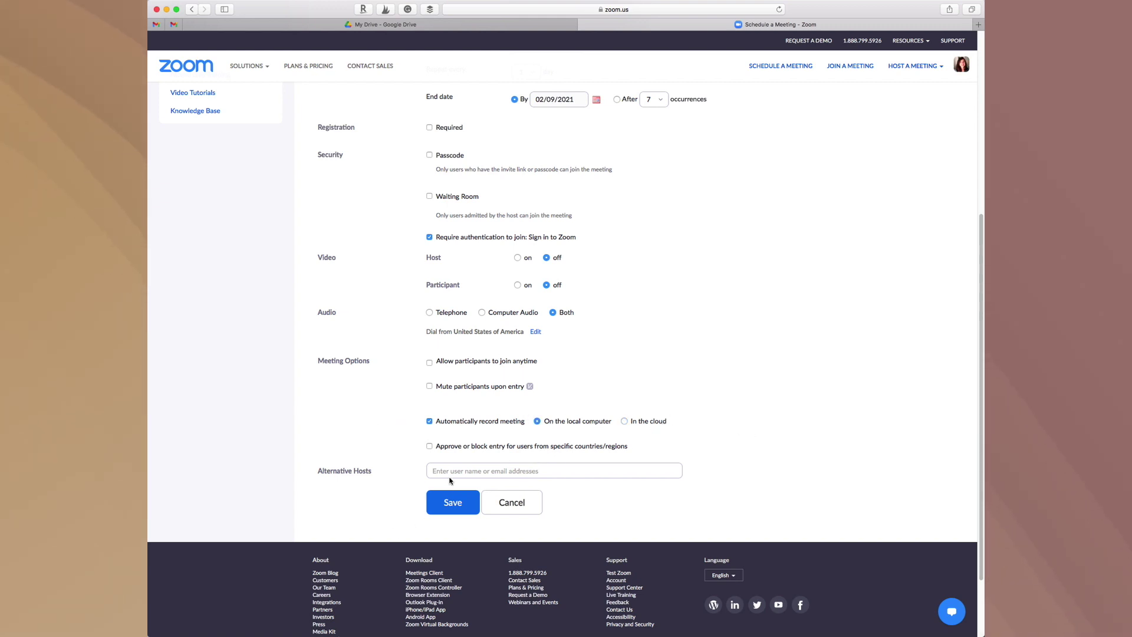
Step: Open the App Marketplace from the advanced admin options
{"action": "scroll", "coordinate": [517, 437], "scroll_direction": "up", "scroll_amount": 5}
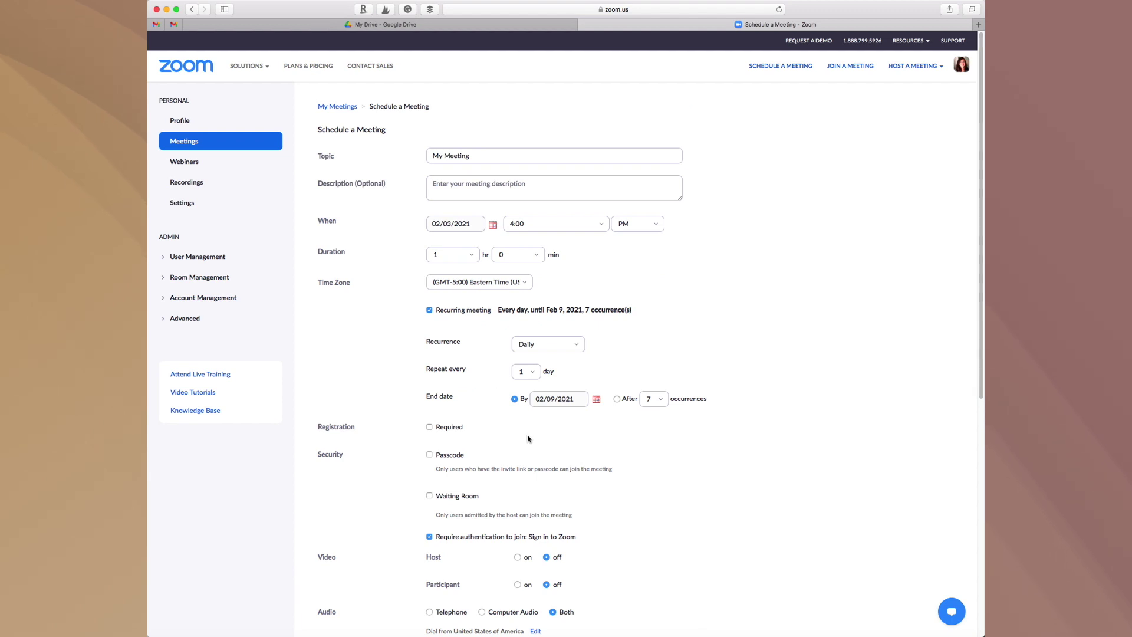
{"action": "scroll", "coordinate": [529, 439], "scroll_direction": "down", "scroll_amount": 1}
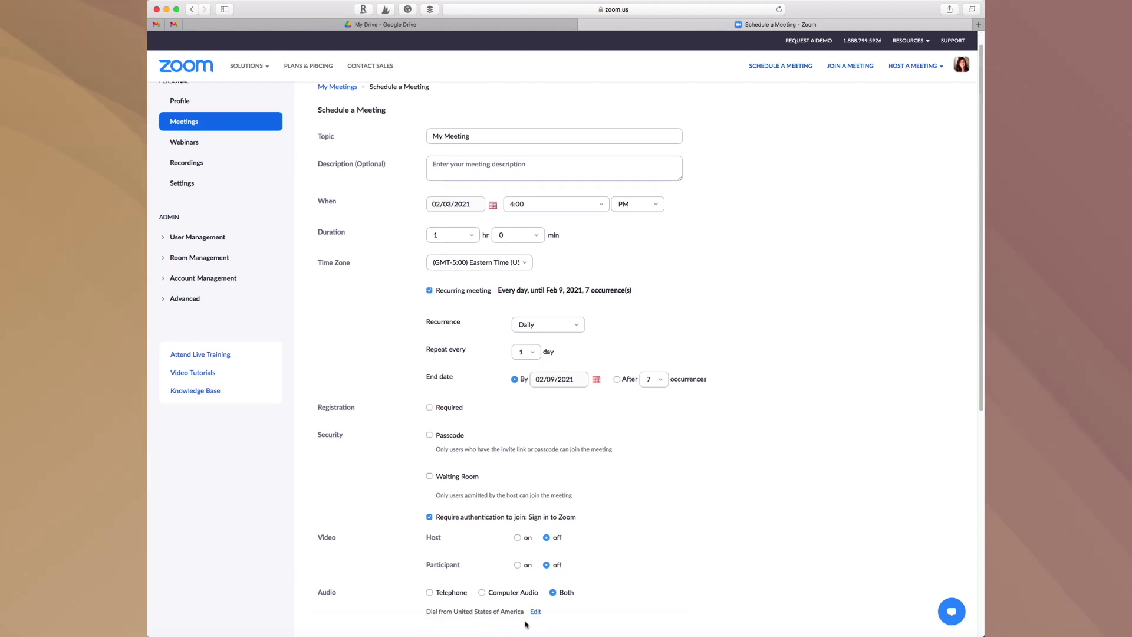
{"action": "scroll", "coordinate": [665, 498], "scroll_direction": "down", "scroll_amount": 3}
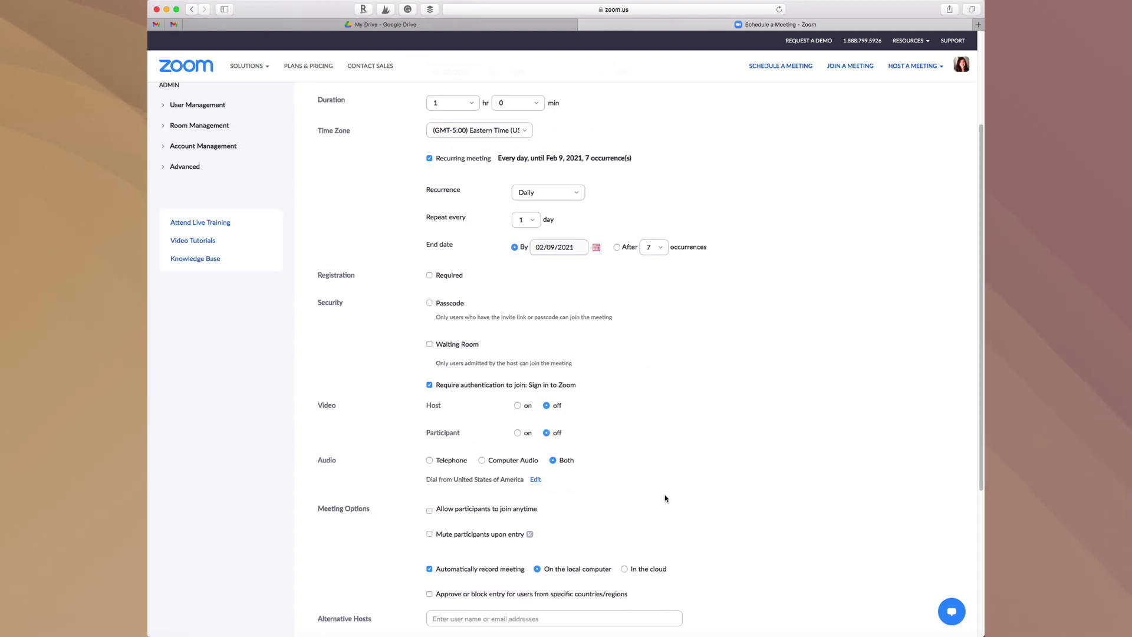
{"action": "scroll", "coordinate": [665, 498], "scroll_direction": "down", "scroll_amount": 4}
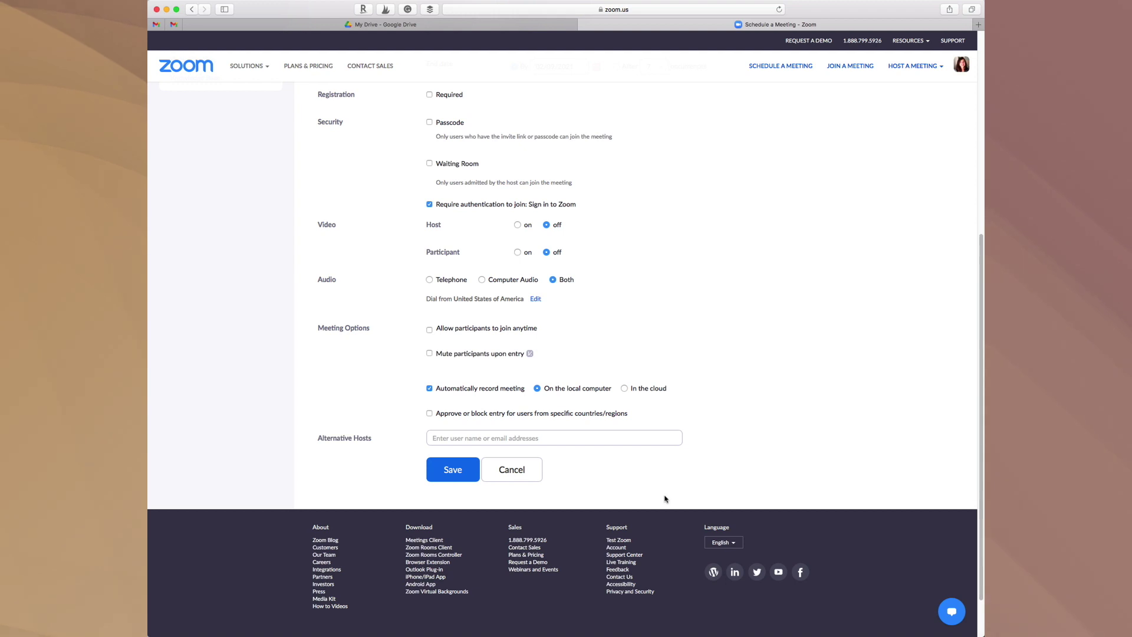
{"action": "scroll", "coordinate": [649, 499], "scroll_direction": "up", "scroll_amount": 5}
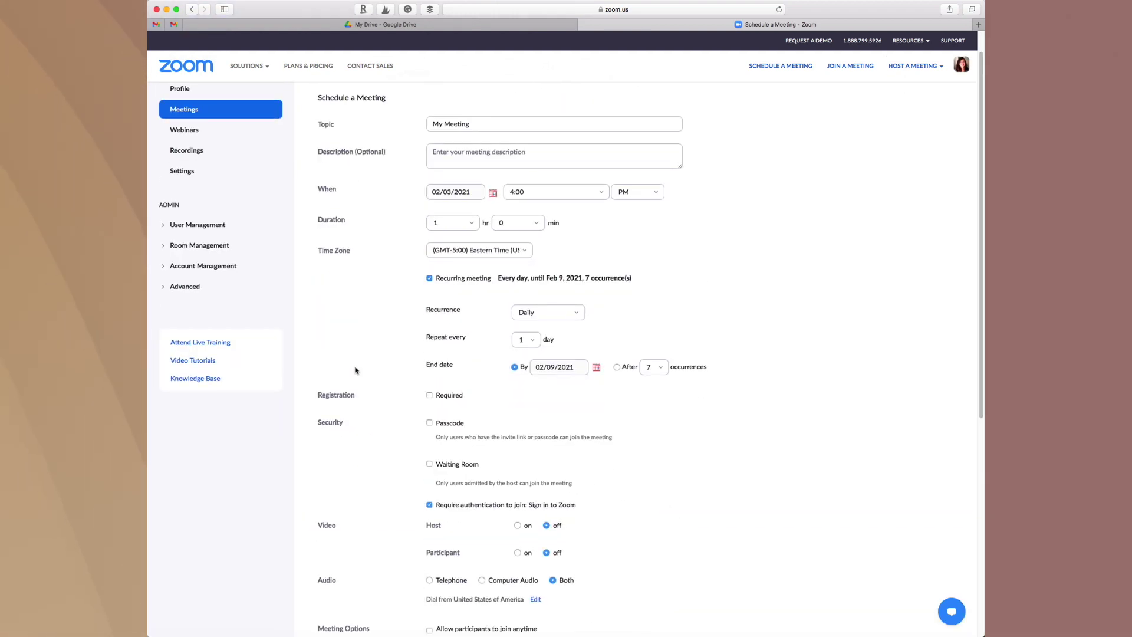
{"action": "left_click", "coordinate": [187, 287]}
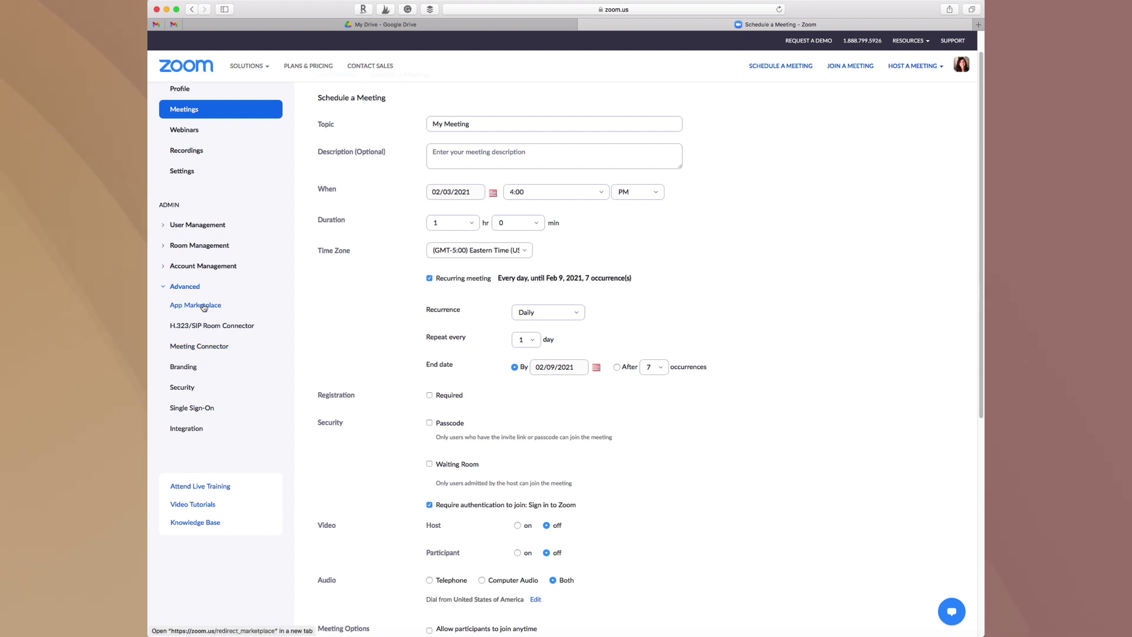
{"action": "left_click", "coordinate": [203, 306]}
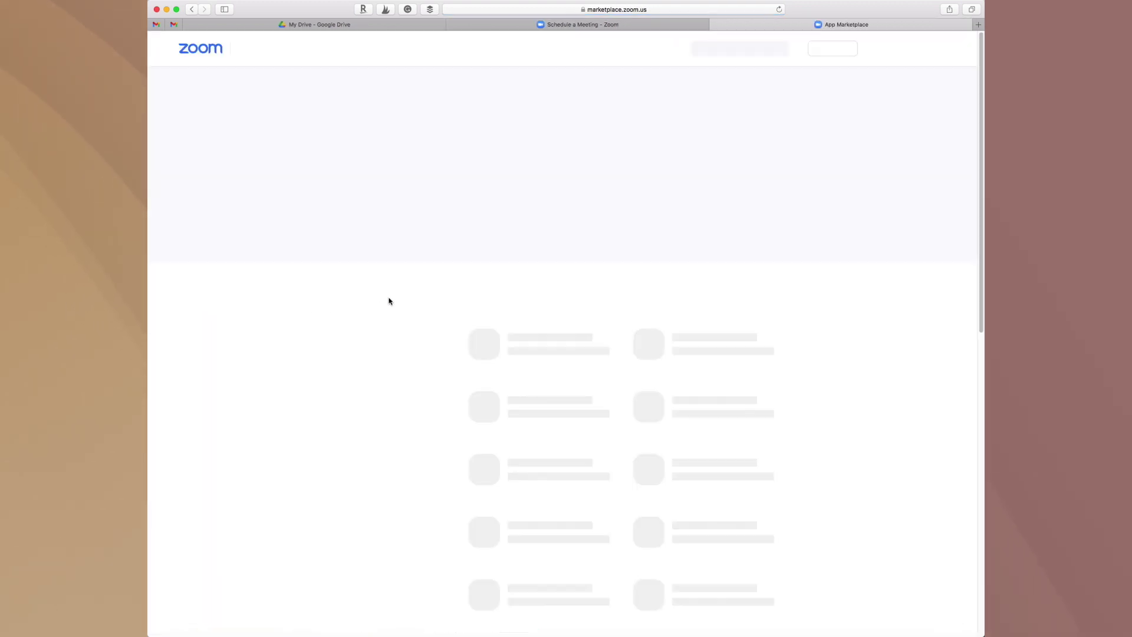
Step: Browse the App Marketplace's categories and listed apps, including the G Suite description, to see which integrations work with Zoom
{"action": "scroll", "coordinate": [515, 355], "scroll_direction": "down", "scroll_amount": 1}
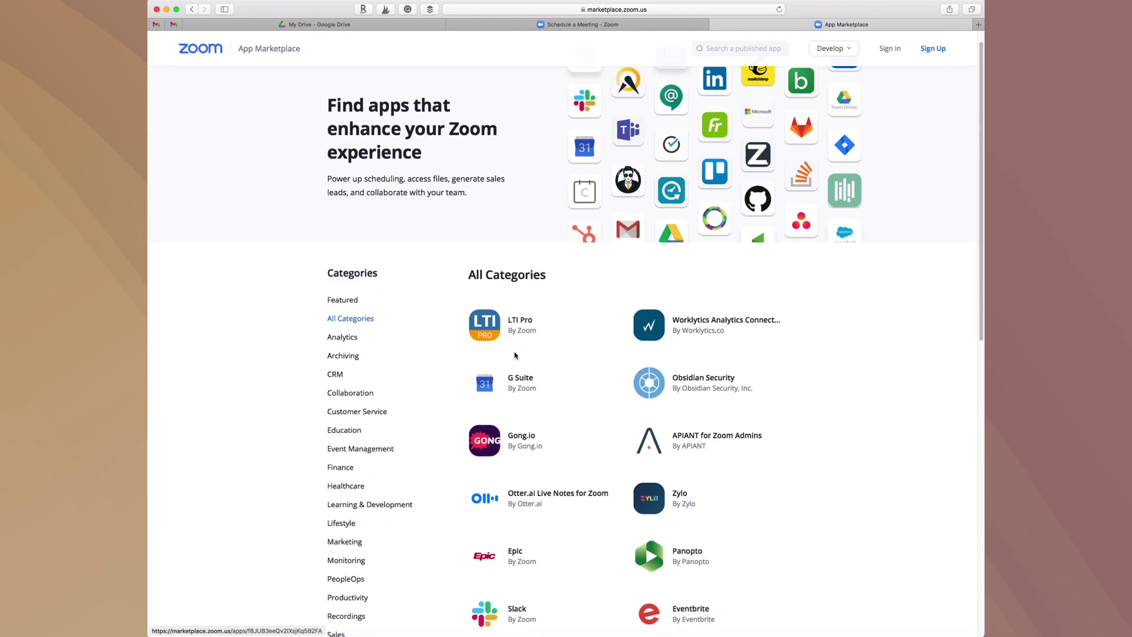
{"action": "scroll", "coordinate": [515, 356], "scroll_direction": "down", "scroll_amount": 10}
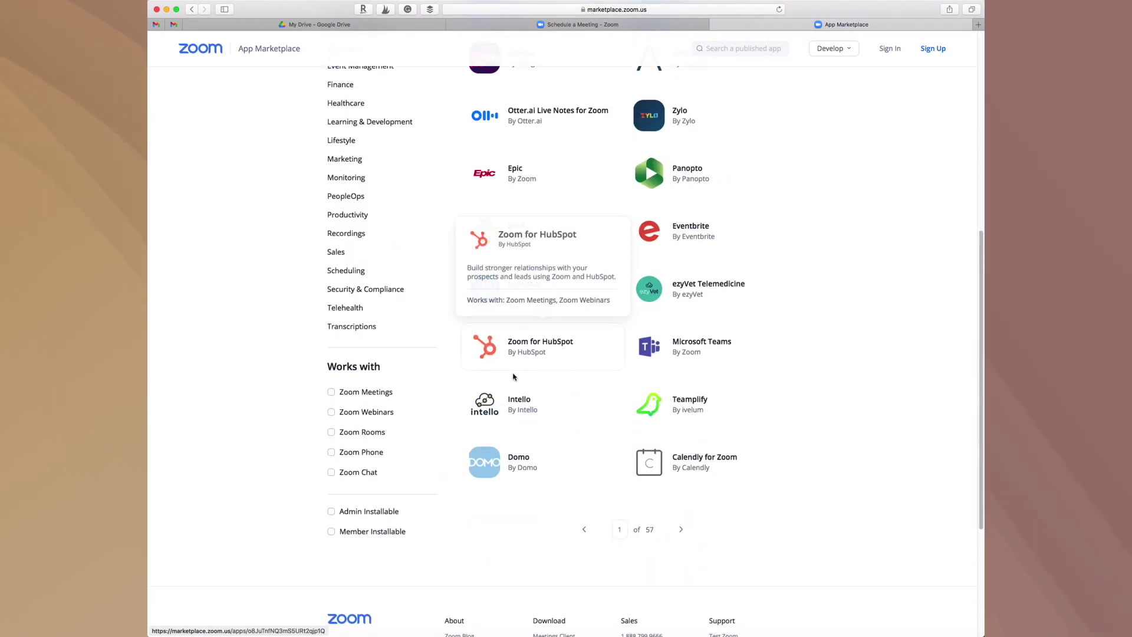
{"action": "scroll", "coordinate": [513, 377], "scroll_direction": "down", "scroll_amount": 3}
{"action": "scroll", "coordinate": [517, 383], "scroll_direction": "up", "scroll_amount": 10}
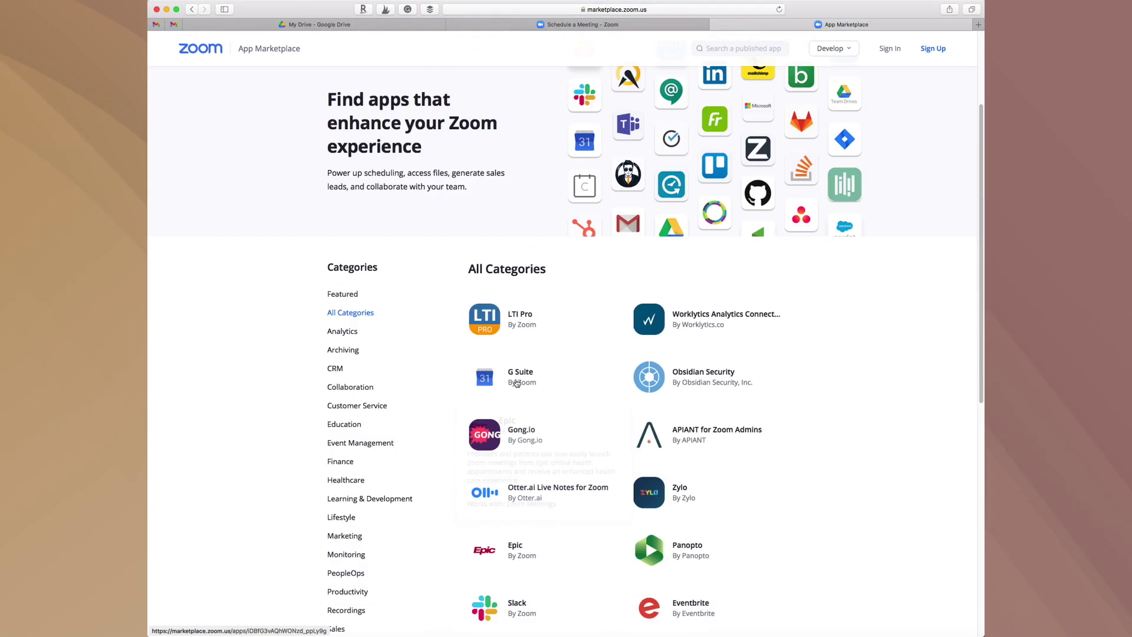
{"action": "scroll", "coordinate": [516, 384], "scroll_direction": "up", "scroll_amount": 1}
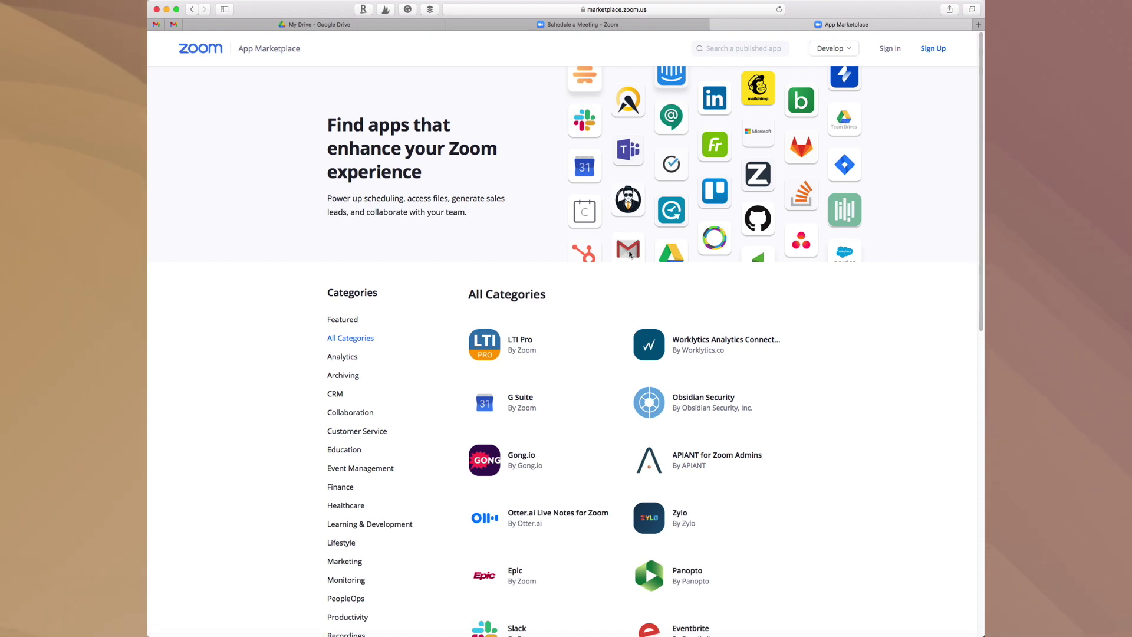
{"action": "mouse_move", "coordinate": [538, 416]}
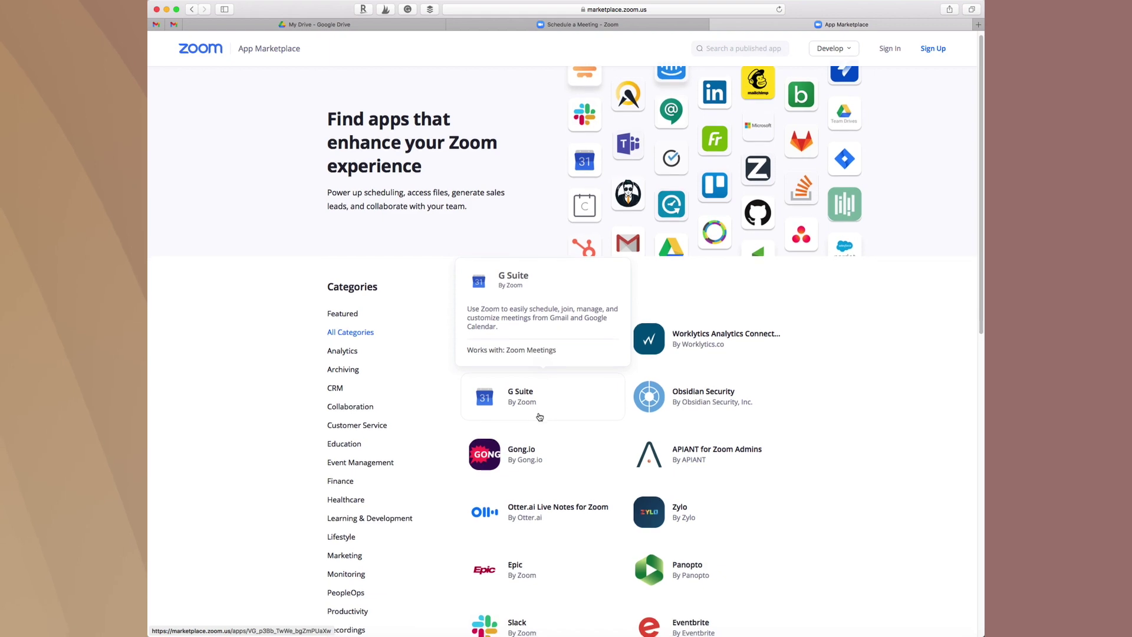
{"action": "scroll", "coordinate": [539, 417], "scroll_direction": "down", "scroll_amount": 1}
{"action": "scroll", "coordinate": [538, 416], "scroll_direction": "down", "scroll_amount": 7}
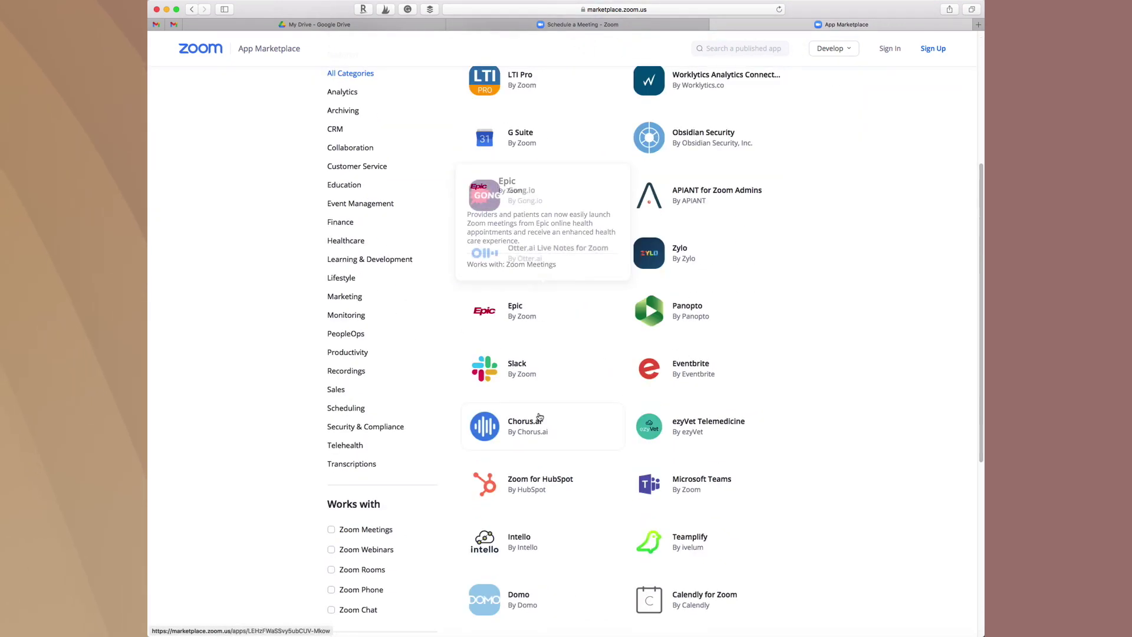
{"action": "scroll", "coordinate": [539, 417], "scroll_direction": "up", "scroll_amount": 7}
{"action": "scroll", "coordinate": [538, 416], "scroll_direction": "down", "scroll_amount": 3}
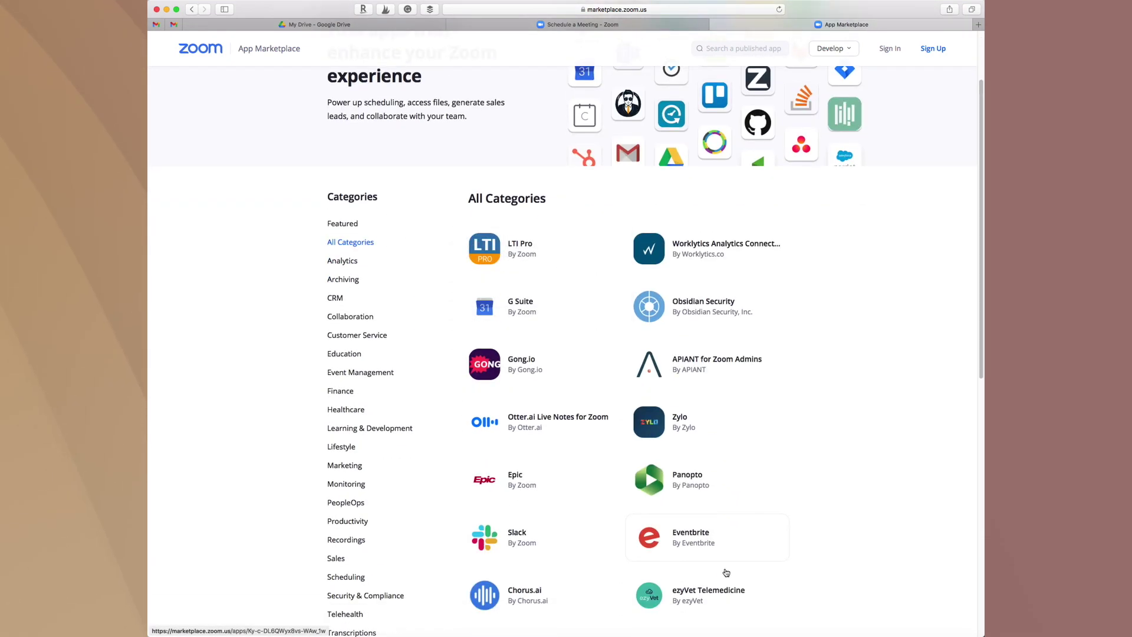
{"action": "scroll", "coordinate": [662, 589], "scroll_direction": "down", "scroll_amount": 3}
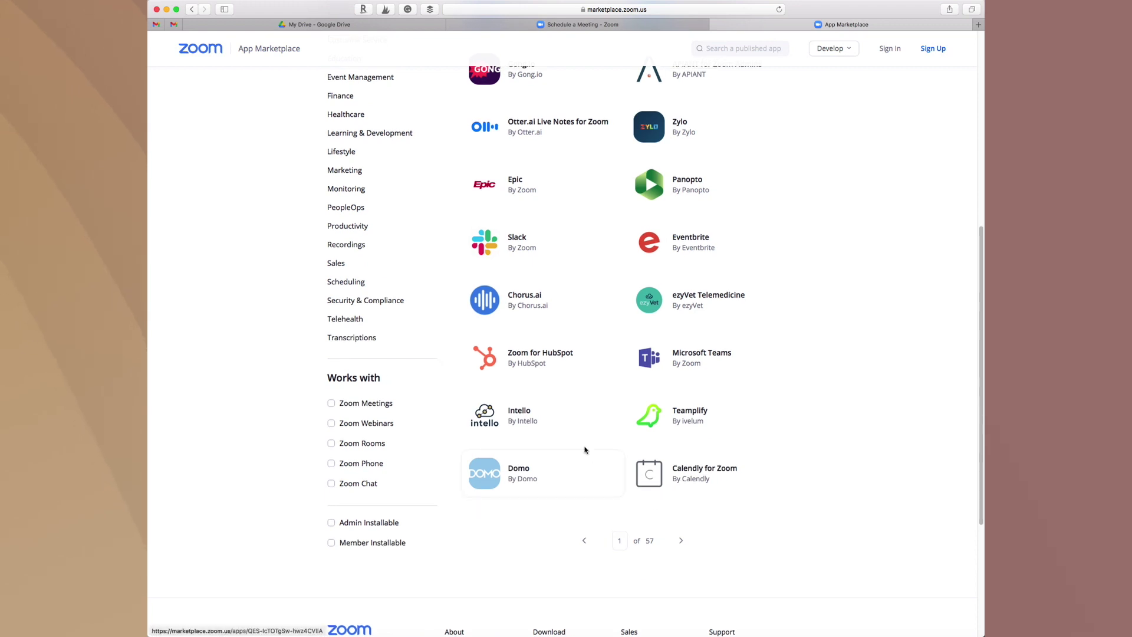
{"action": "scroll", "coordinate": [586, 450], "scroll_direction": "up", "scroll_amount": 7}
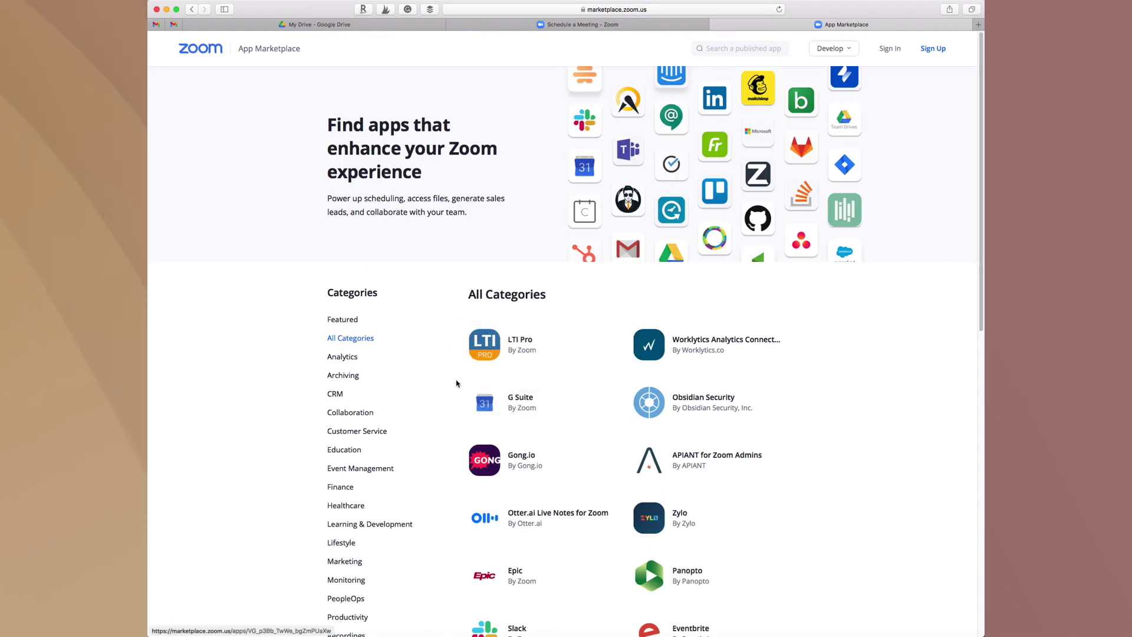
Step: Examine the G Suite app's details page in the marketplace and return to the meeting scheduling page
{"action": "scroll", "coordinate": [641, 388], "scroll_direction": "down", "scroll_amount": 1}
{"action": "scroll", "coordinate": [641, 388], "scroll_direction": "down", "scroll_amount": 3}
{"action": "mouse_move", "coordinate": [498, 255]}
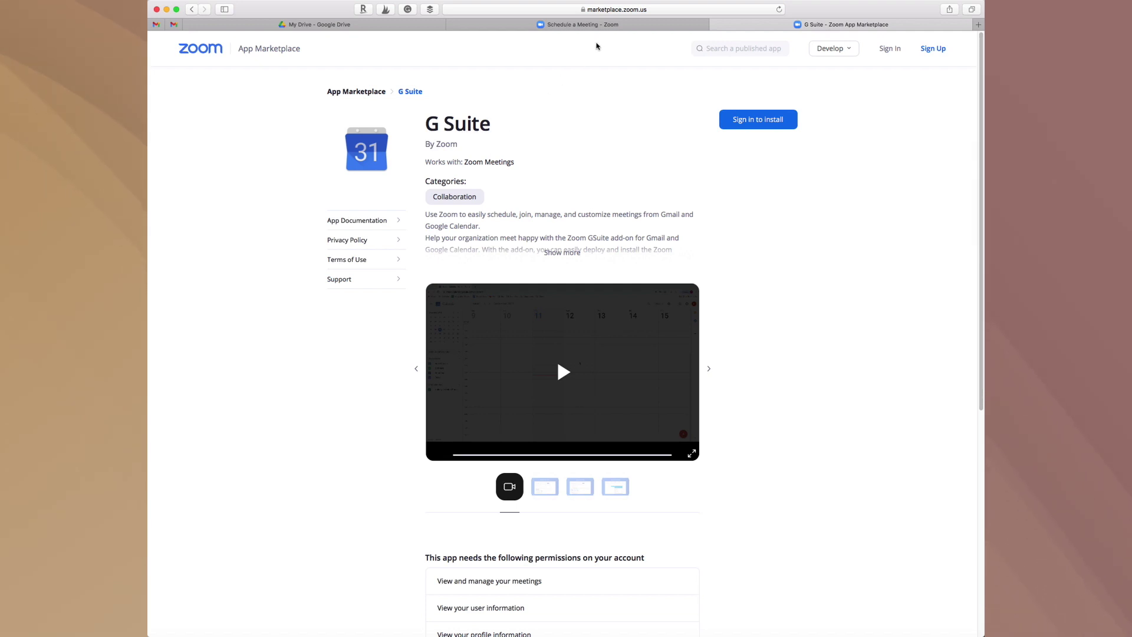
{"action": "left_click", "coordinate": [608, 26]}
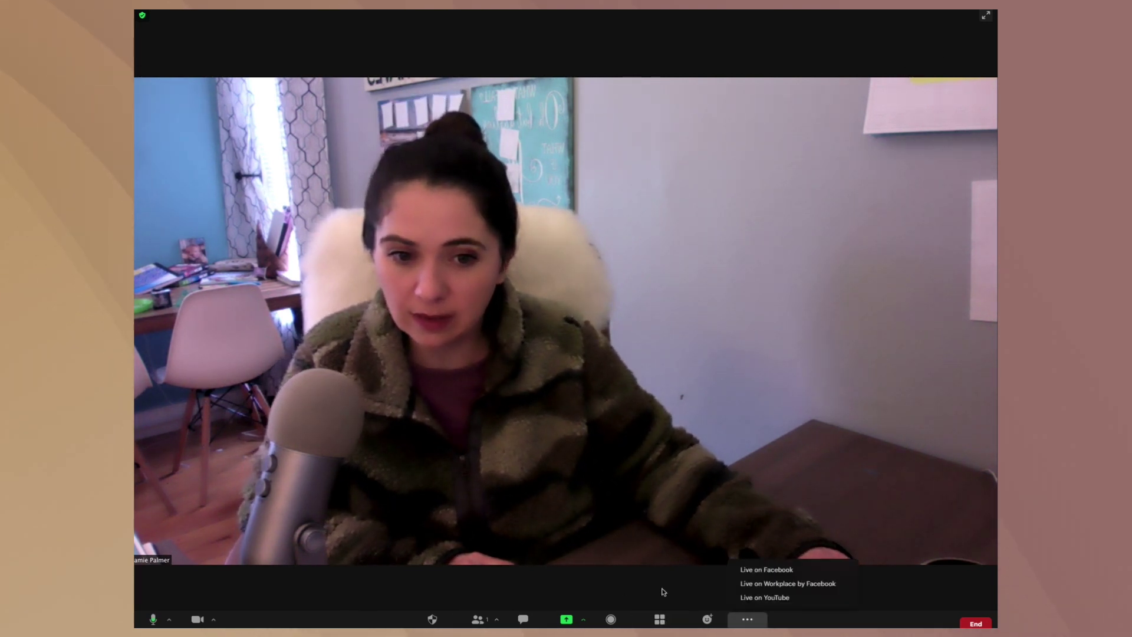
Step: Dismiss the live streaming options and choose the light reaction skin tone in the general settings
{"action": "key", "text": "Escape"}
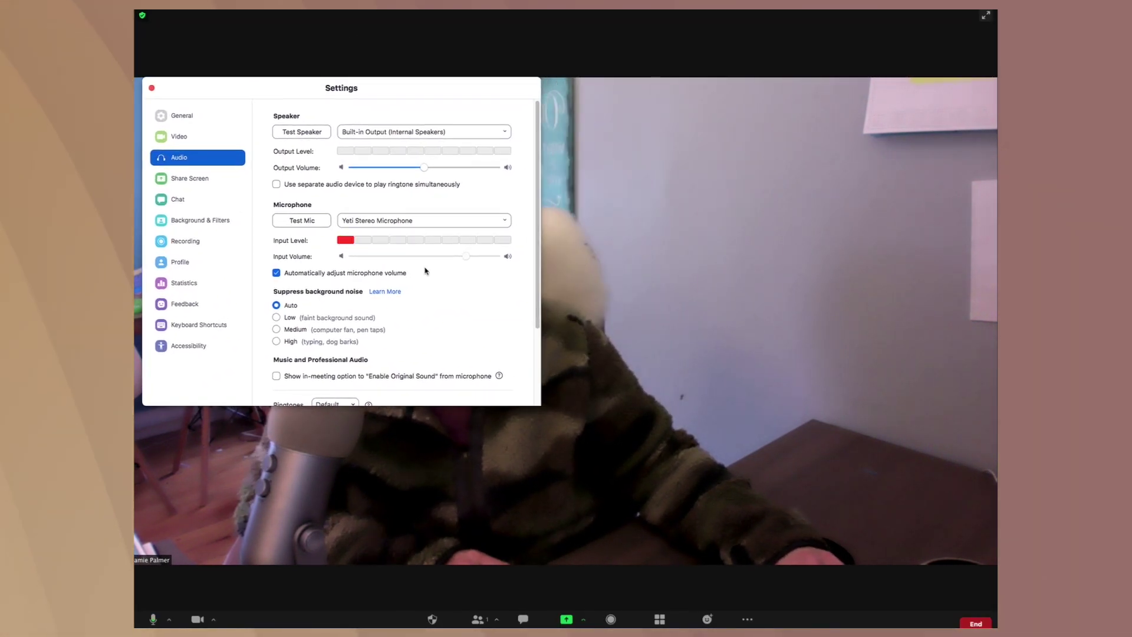
{"action": "left_click", "coordinate": [206, 118]}
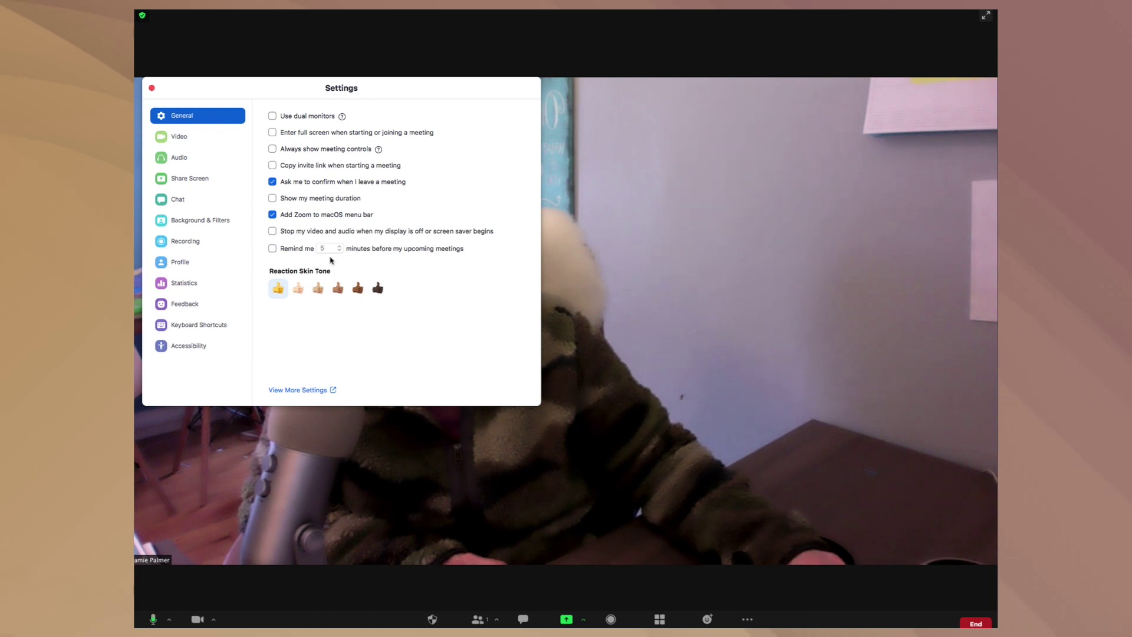
{"action": "left_click", "coordinate": [298, 288]}
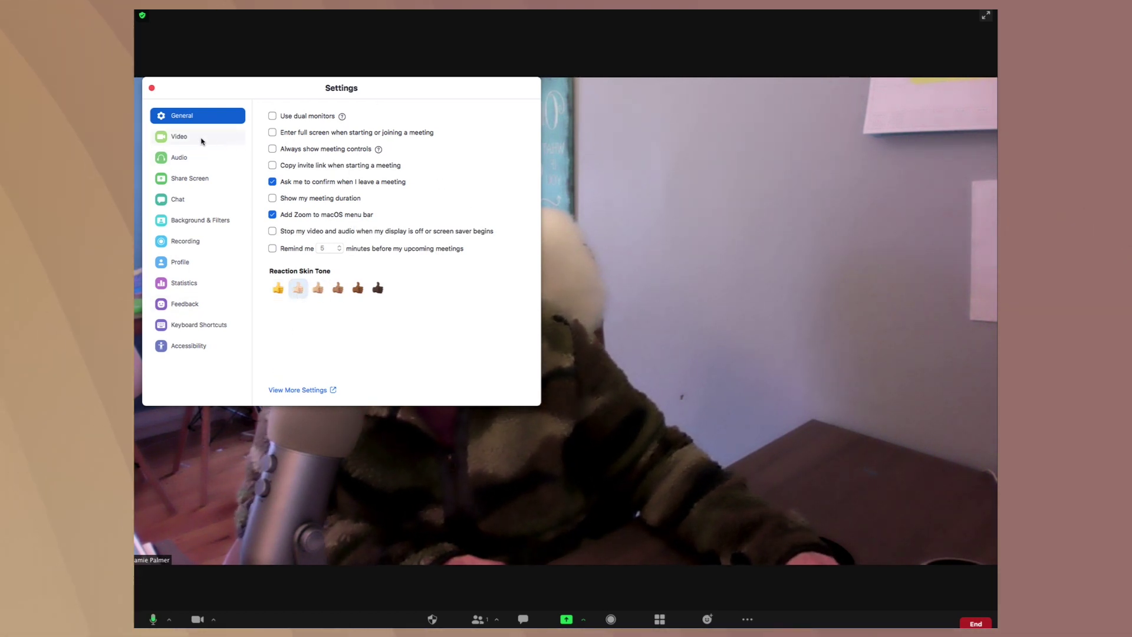
{"action": "left_click", "coordinate": [279, 289]}
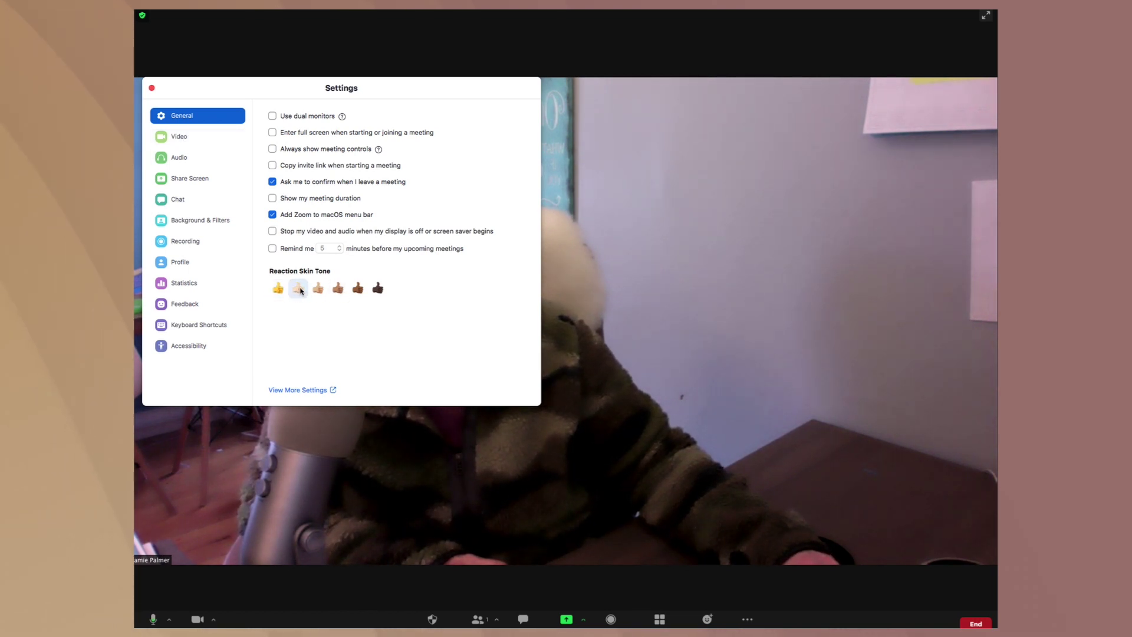
Step: Reposition the settings window to compare the video image, and set the Touch up my appearance effect to about the middle of its range
{"action": "left_click", "coordinate": [180, 138]}
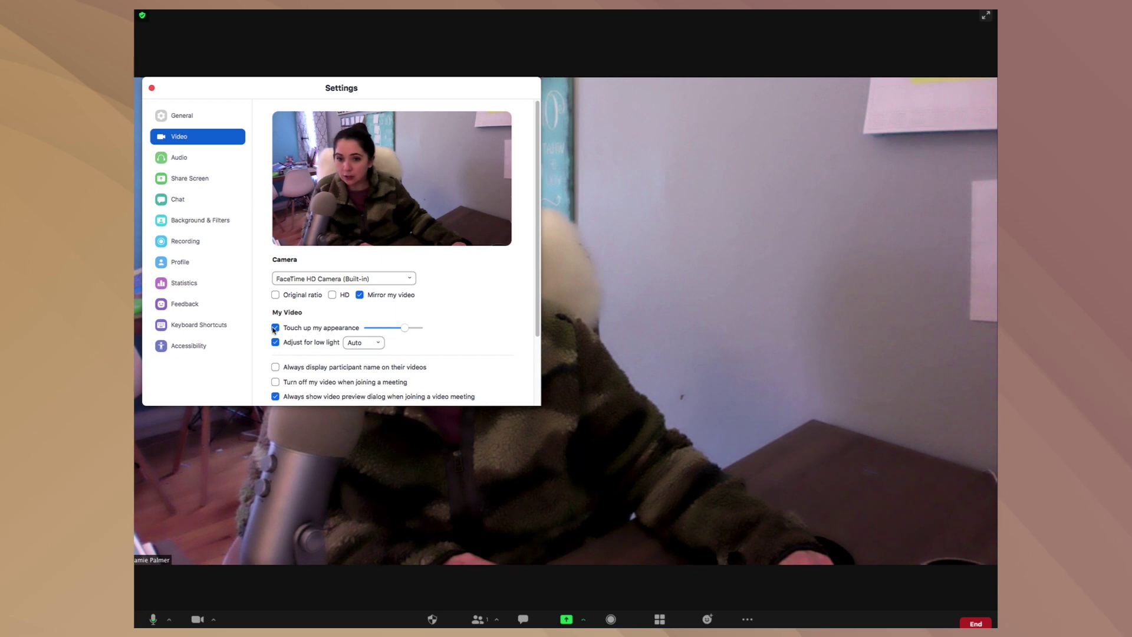
{"action": "left_click_drag", "start_coordinate": [386, 331], "coordinate": [427, 331]}
{"action": "left_click_drag", "start_coordinate": [366, 93], "coordinate": [856, 34]}
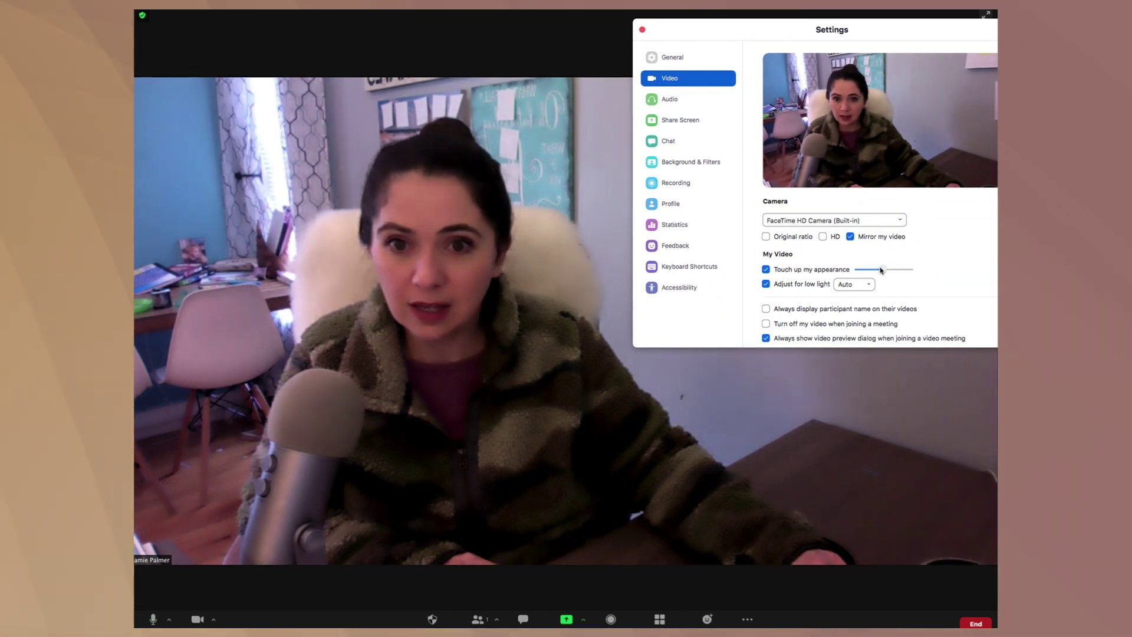
{"action": "left_click_drag", "start_coordinate": [910, 270], "coordinate": [861, 270]}
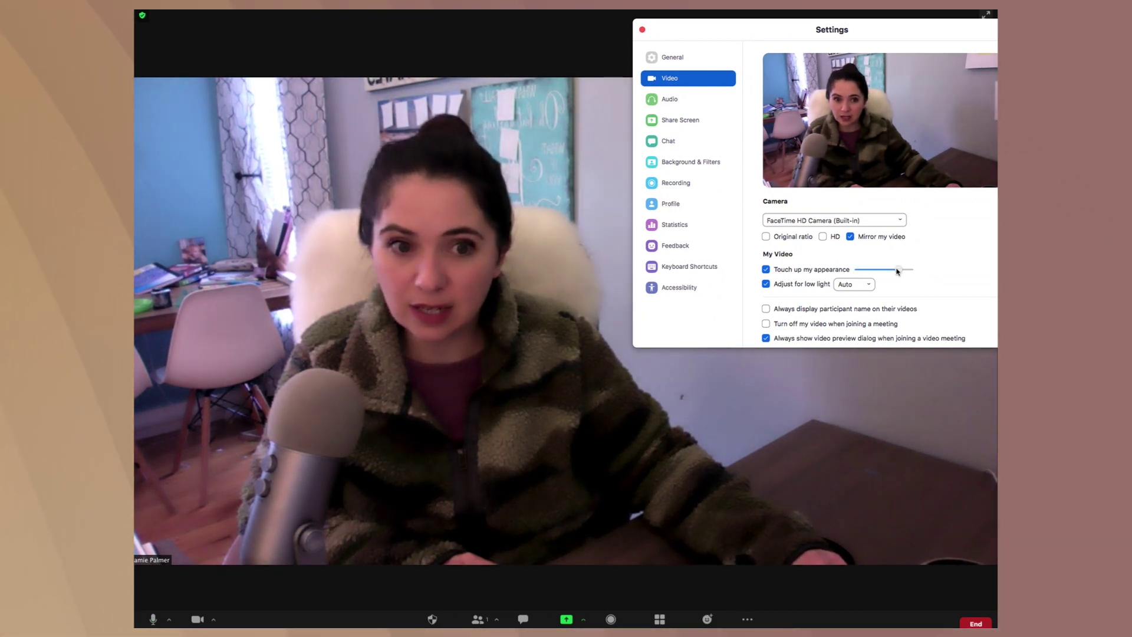
{"action": "left_click_drag", "start_coordinate": [901, 271], "coordinate": [898, 271]}
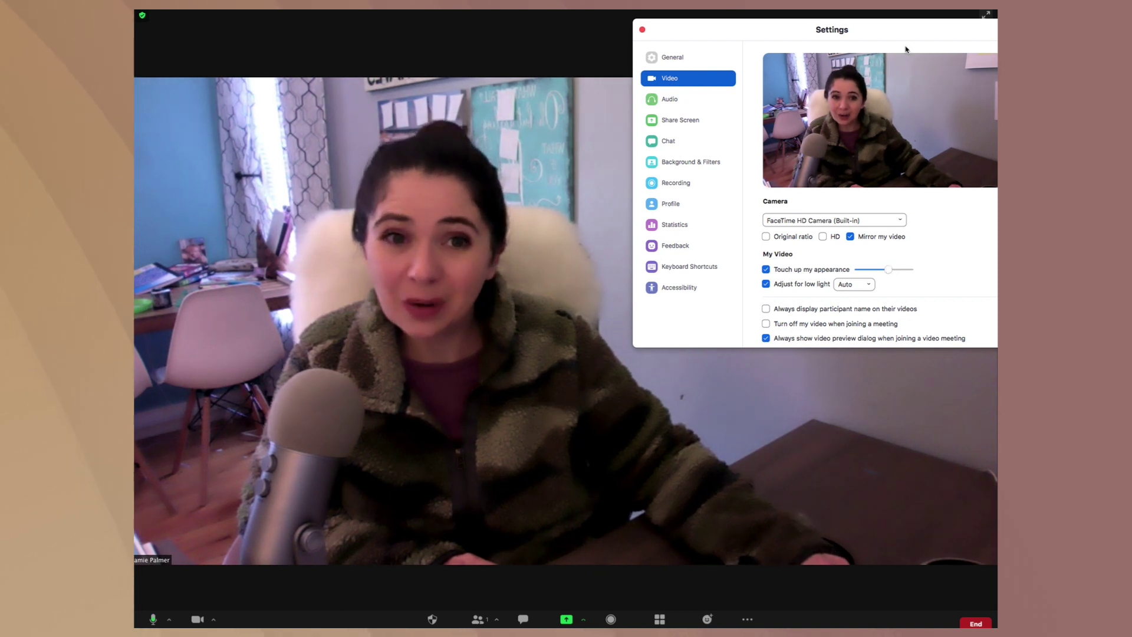
{"action": "left_click_drag", "start_coordinate": [855, 30], "coordinate": [820, 36]}
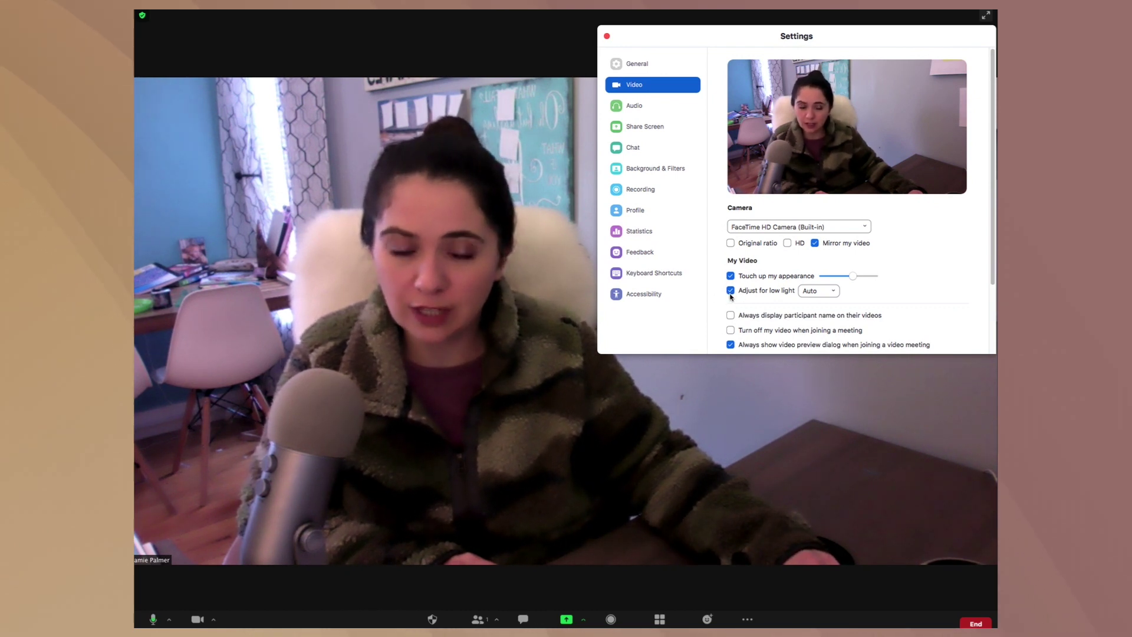
{"action": "left_click_drag", "start_coordinate": [828, 42], "coordinate": [411, 30]}
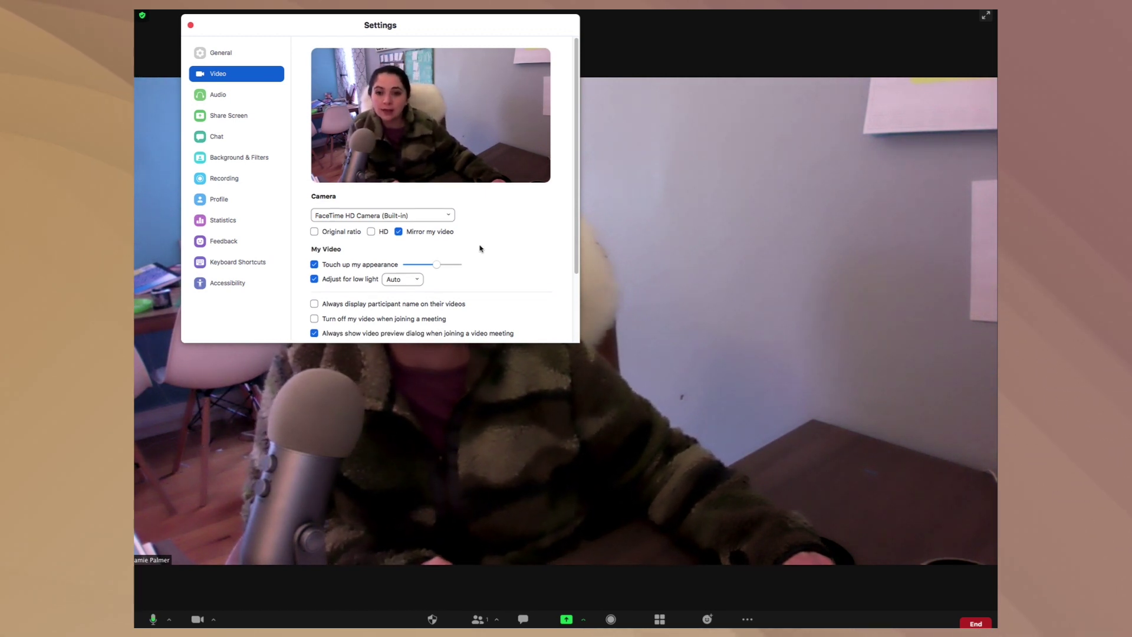
Step: Review the remaining video options and the audio, screen sharing and chat settings
{"action": "scroll", "coordinate": [412, 294], "scroll_direction": "down", "scroll_amount": 5}
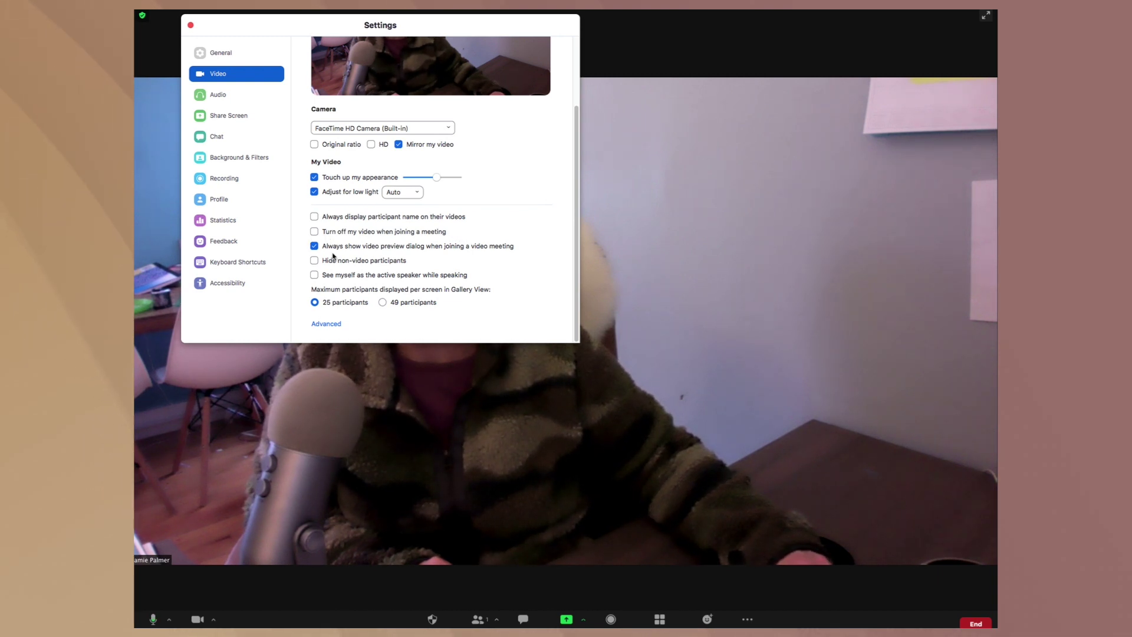
{"action": "left_click", "coordinate": [227, 95]}
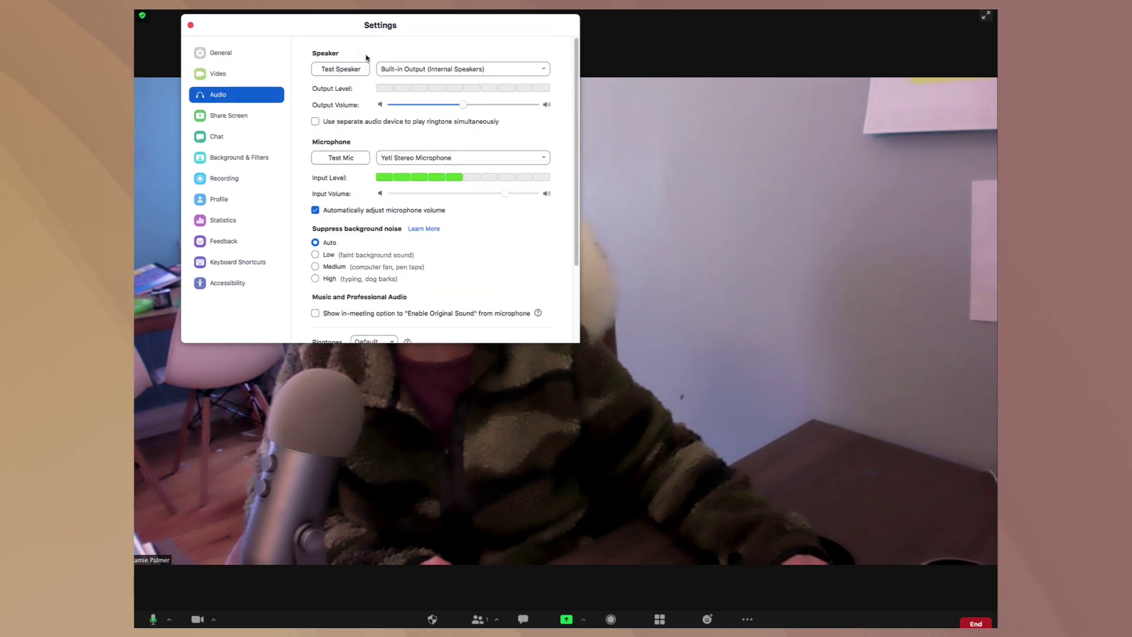
{"action": "left_click", "coordinate": [231, 117]}
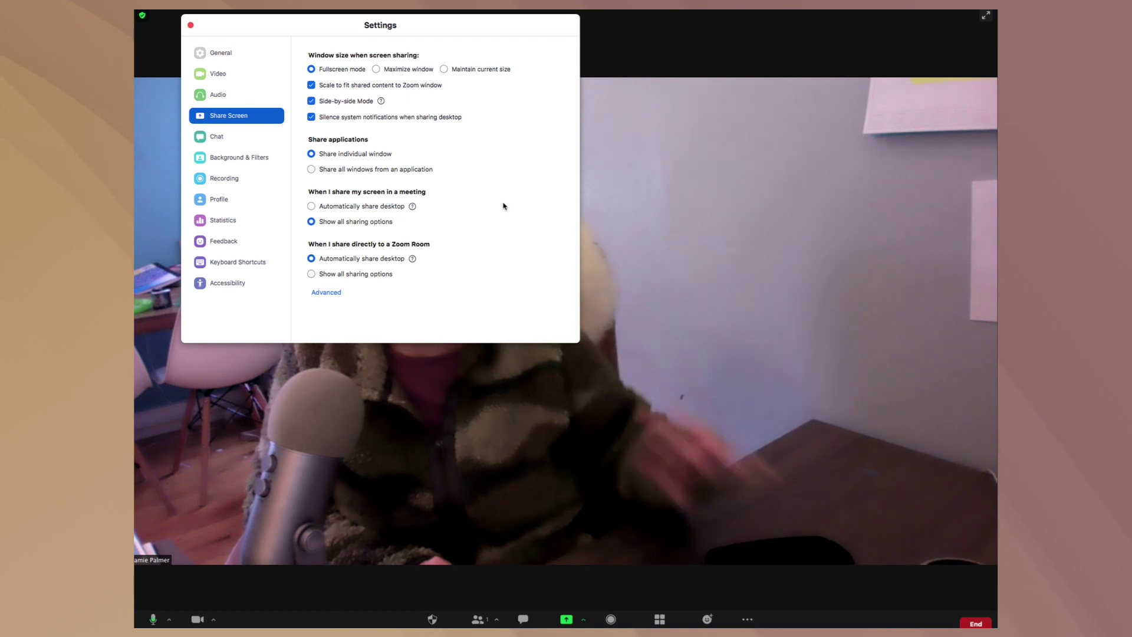
{"action": "left_click", "coordinate": [238, 77]}
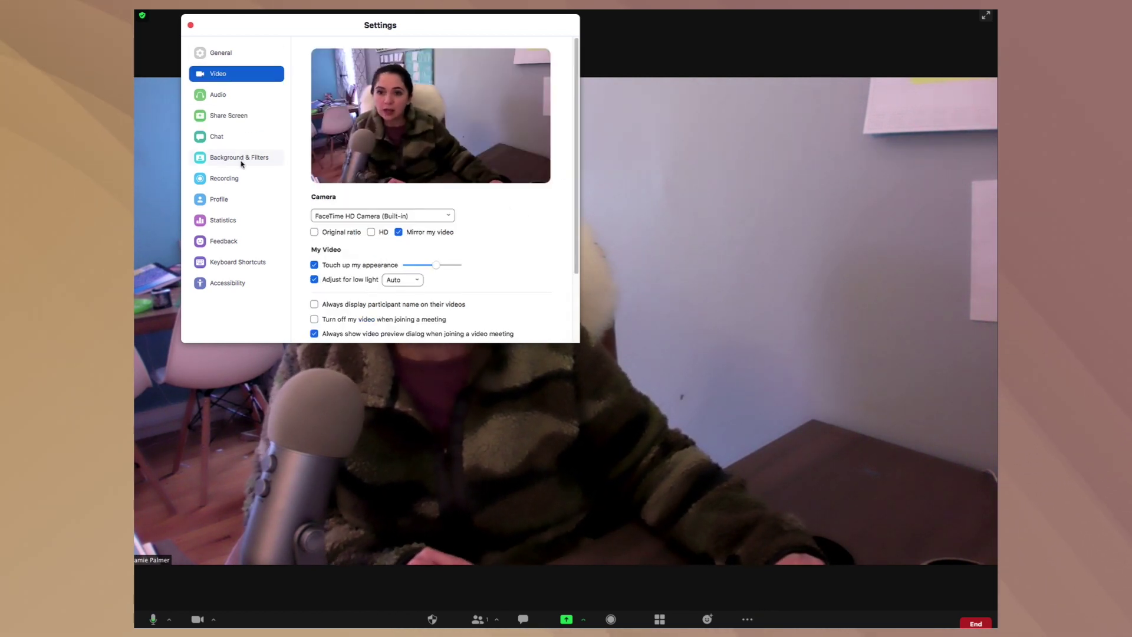
{"action": "left_click", "coordinate": [216, 137]}
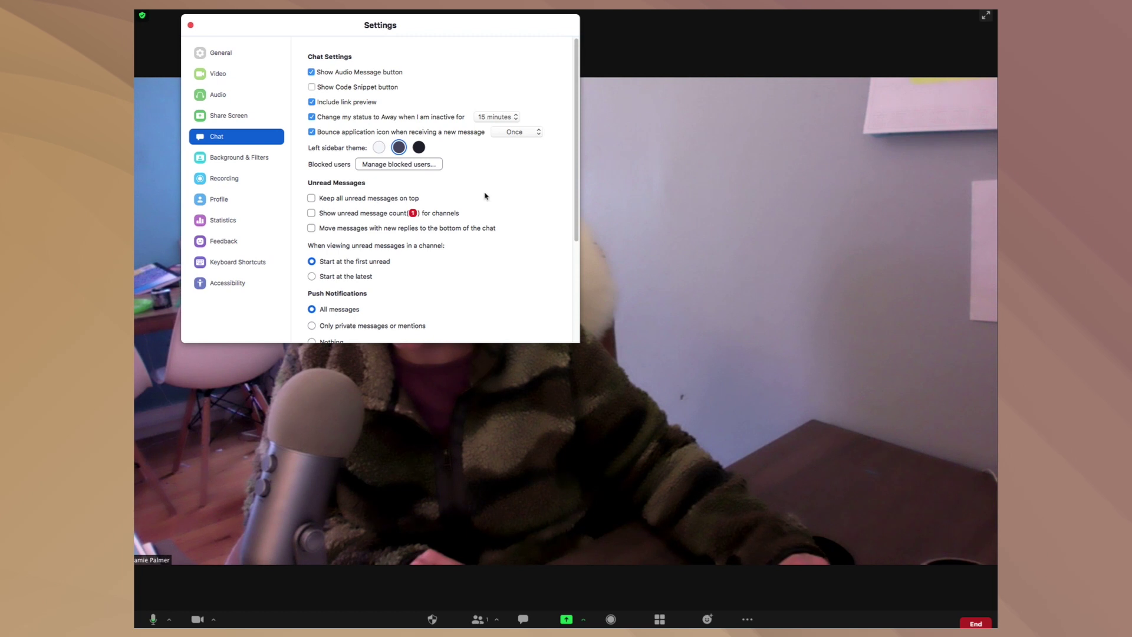
{"action": "scroll", "coordinate": [455, 302], "scroll_direction": "down", "scroll_amount": 3}
{"action": "scroll", "coordinate": [454, 303], "scroll_direction": "up", "scroll_amount": 3}
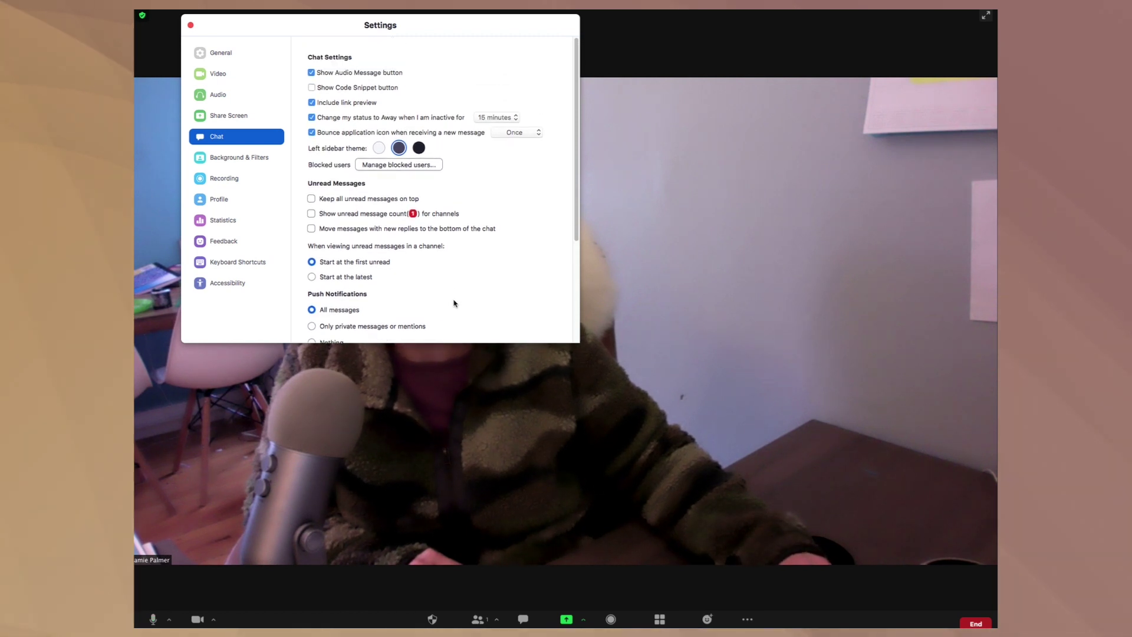
Step: Try the Grass virtual background and set the background back to None
{"action": "left_click", "coordinate": [227, 158]}
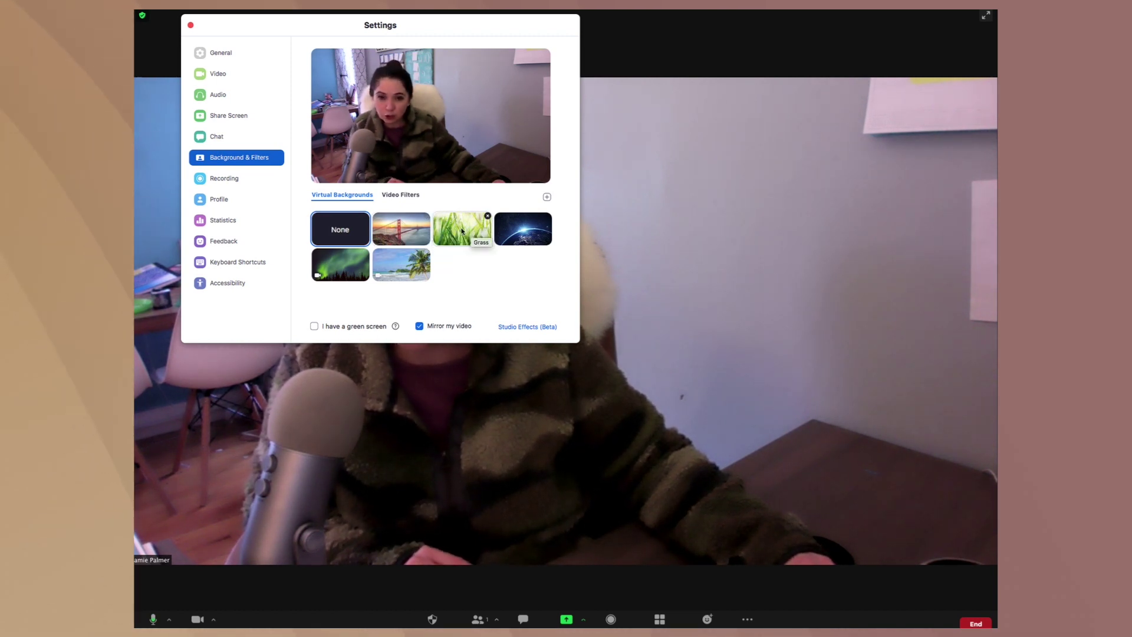
{"action": "left_click", "coordinate": [463, 231]}
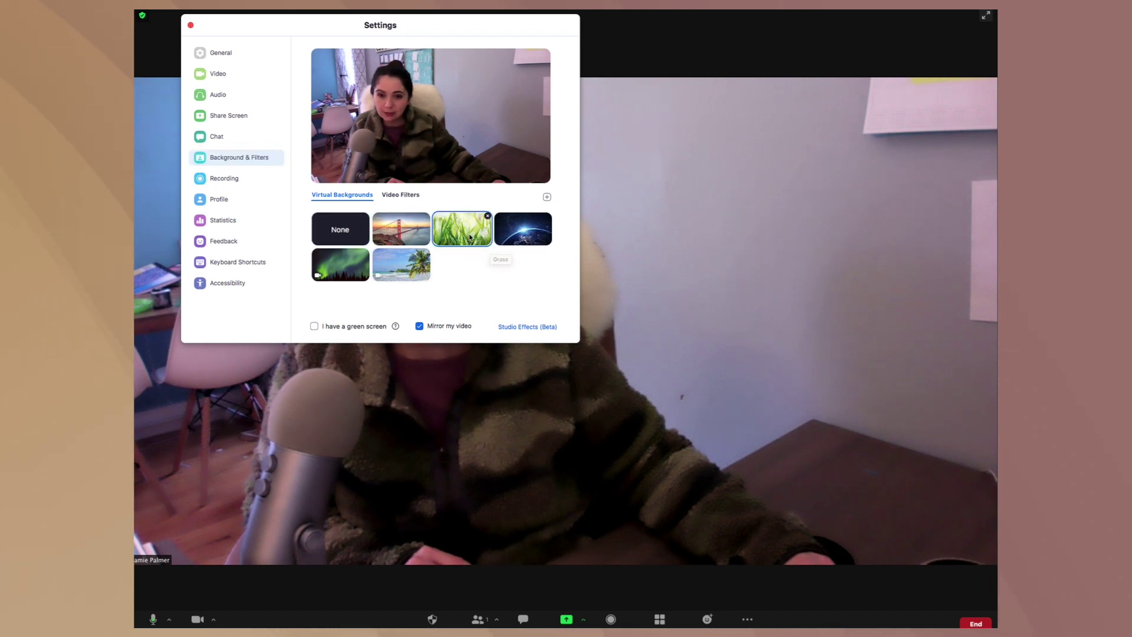
{"action": "left_click", "coordinate": [338, 231]}
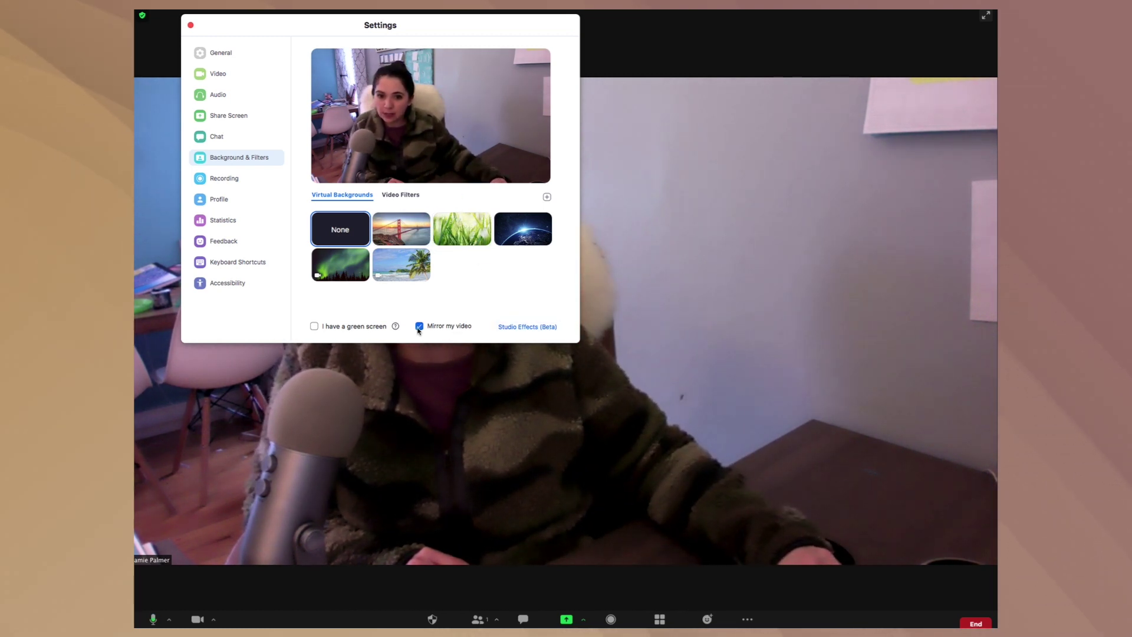
Step: Try several video filters, including a color tint, the masked hat and the red polka-dot headband
{"action": "left_click", "coordinate": [401, 195]}
{"action": "left_click", "coordinate": [357, 235]}
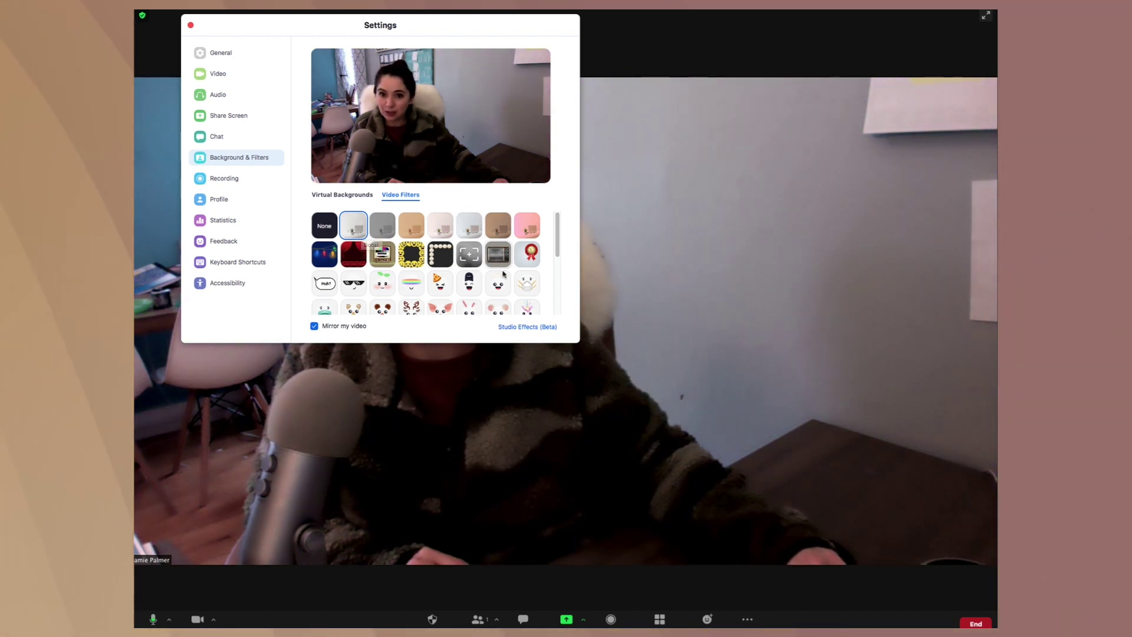
{"action": "scroll", "coordinate": [504, 273], "scroll_direction": "down", "scroll_amount": 4}
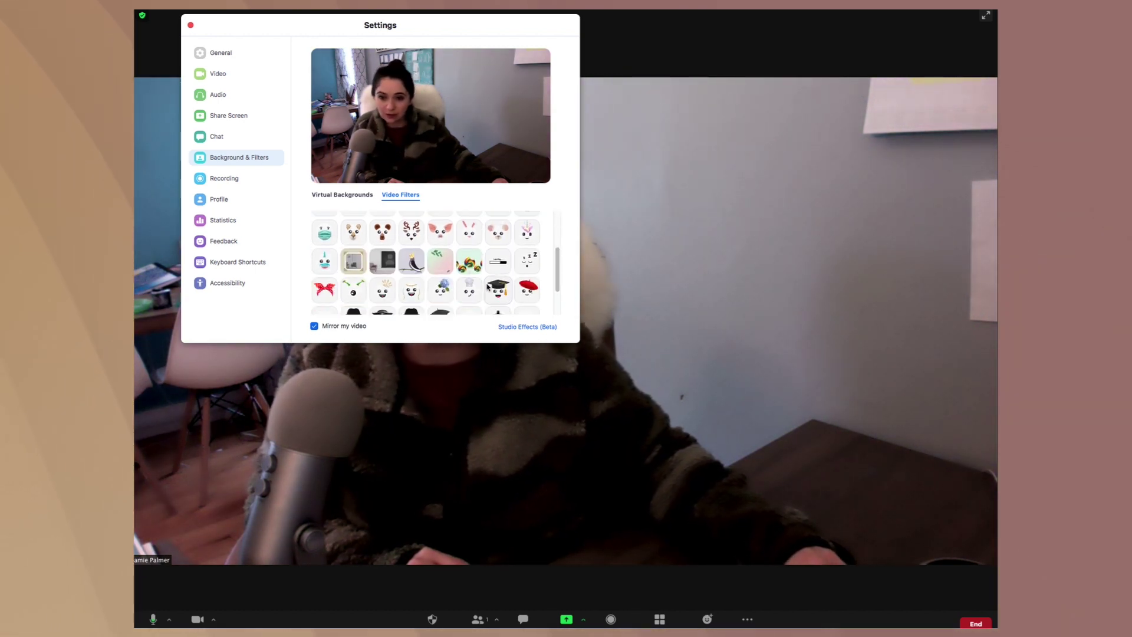
{"action": "scroll", "coordinate": [487, 287], "scroll_direction": "down", "scroll_amount": 3}
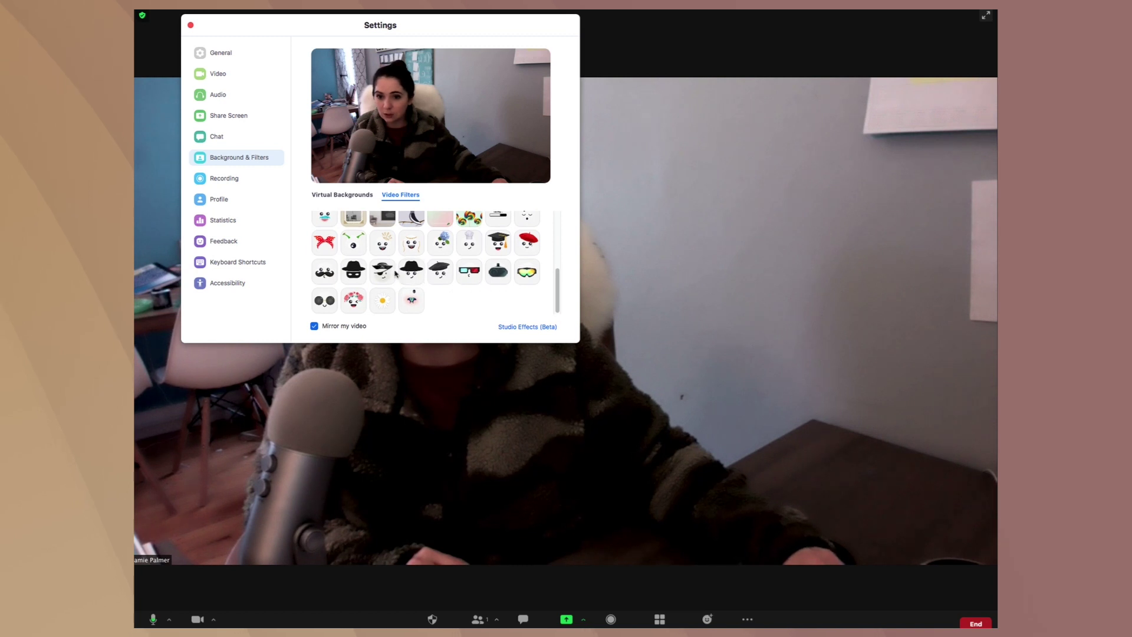
{"action": "left_click", "coordinate": [364, 274]}
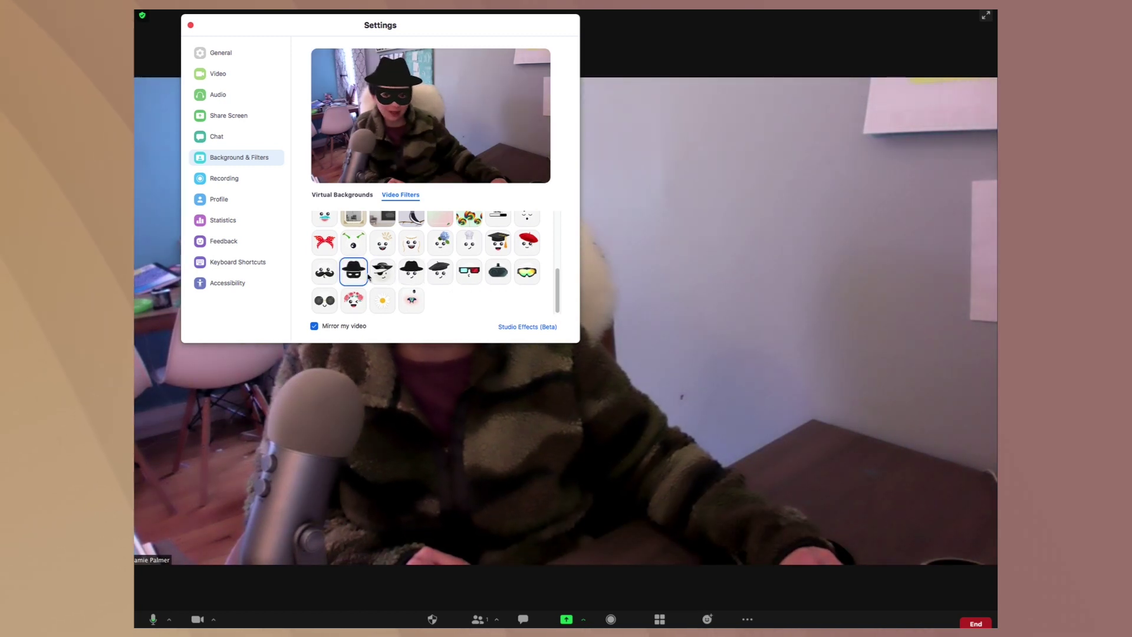
{"action": "left_click", "coordinate": [333, 249]}
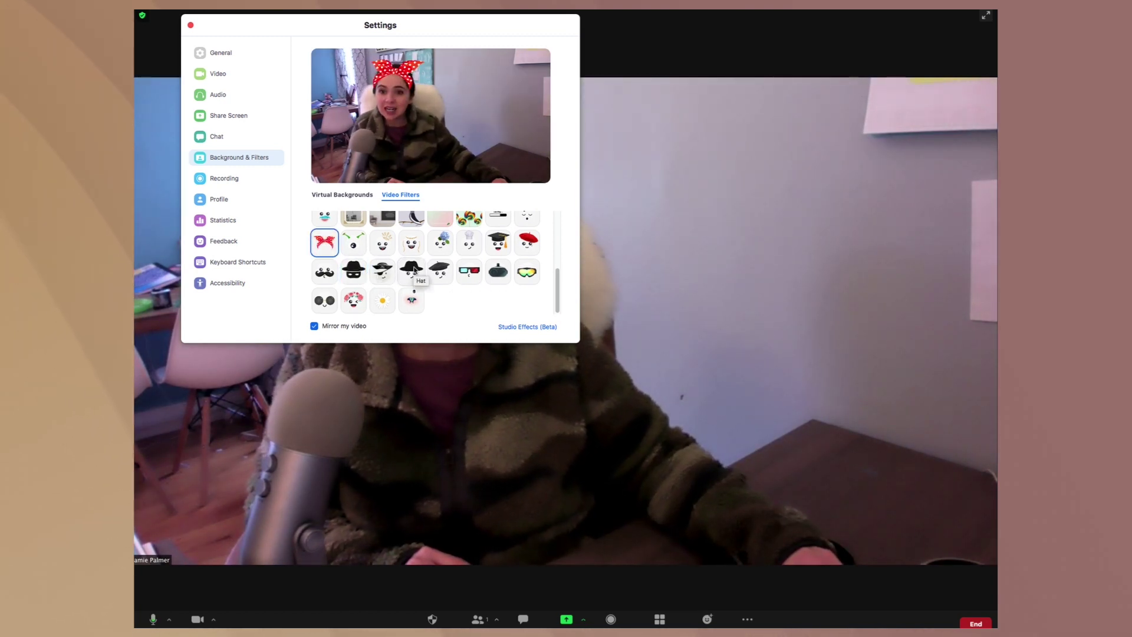
{"action": "scroll", "coordinate": [333, 248], "scroll_direction": "up", "scroll_amount": 2}
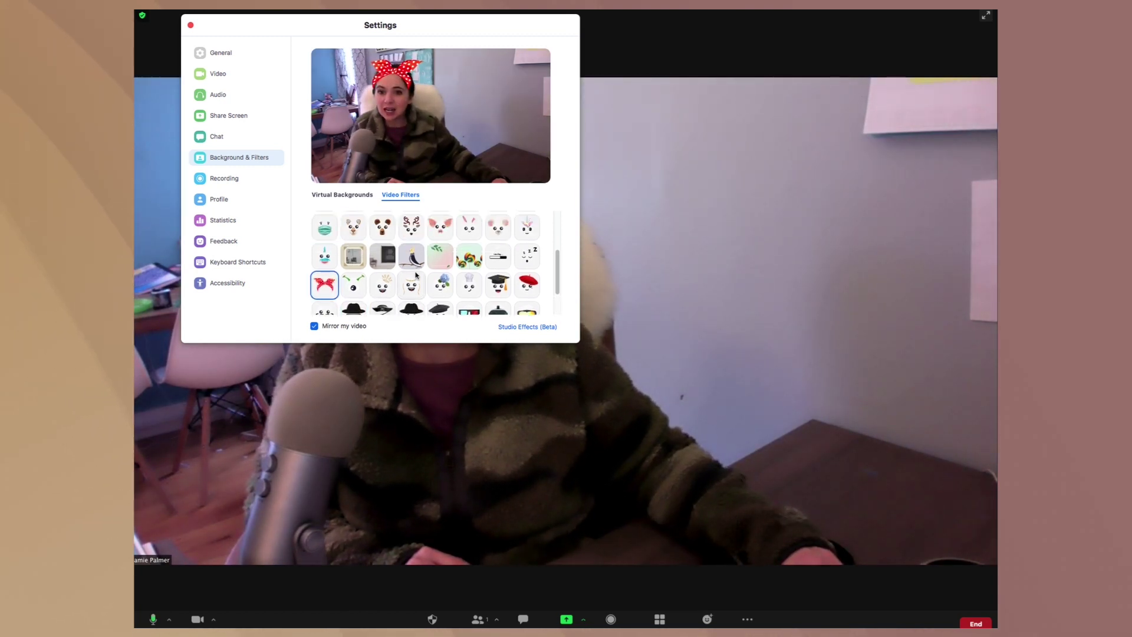
Step: Try the string-lights video filter, reset the filter to None, and return to the virtual backgrounds
{"action": "left_click", "coordinate": [355, 197]}
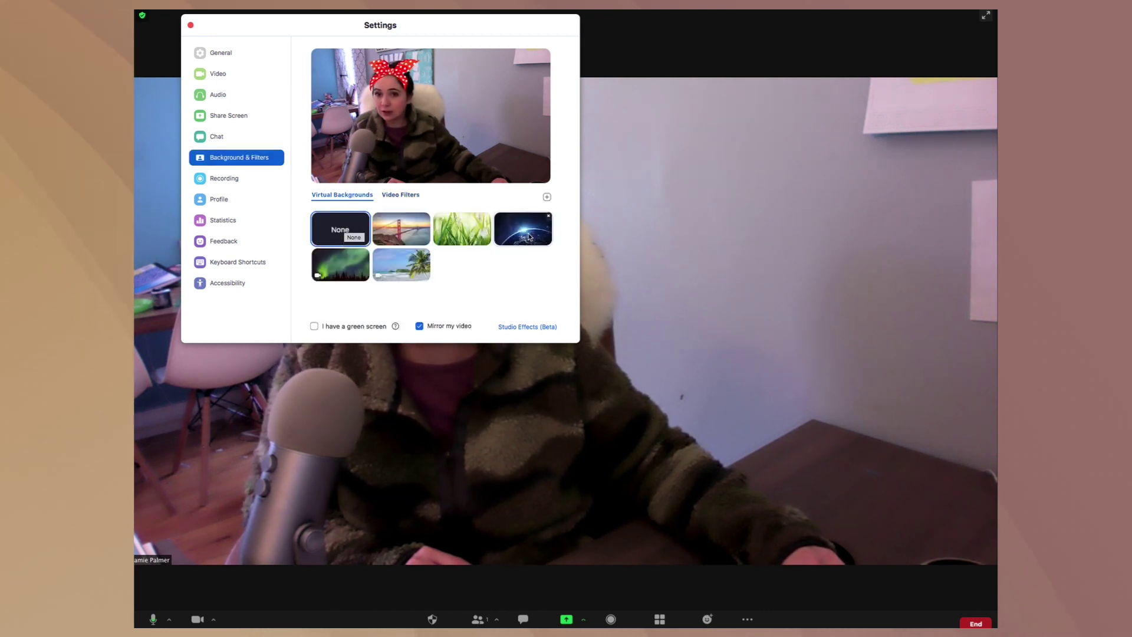
{"action": "left_click", "coordinate": [399, 195]}
{"action": "left_click", "coordinate": [330, 257]}
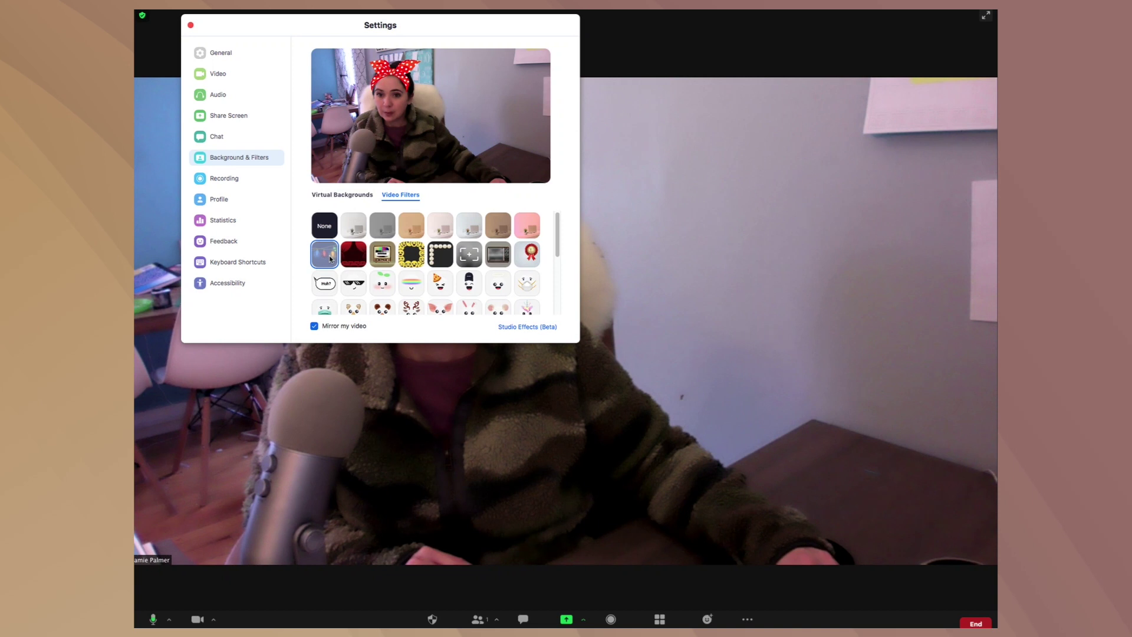
{"action": "left_click", "coordinate": [319, 226]}
{"action": "left_click", "coordinate": [258, 158]}
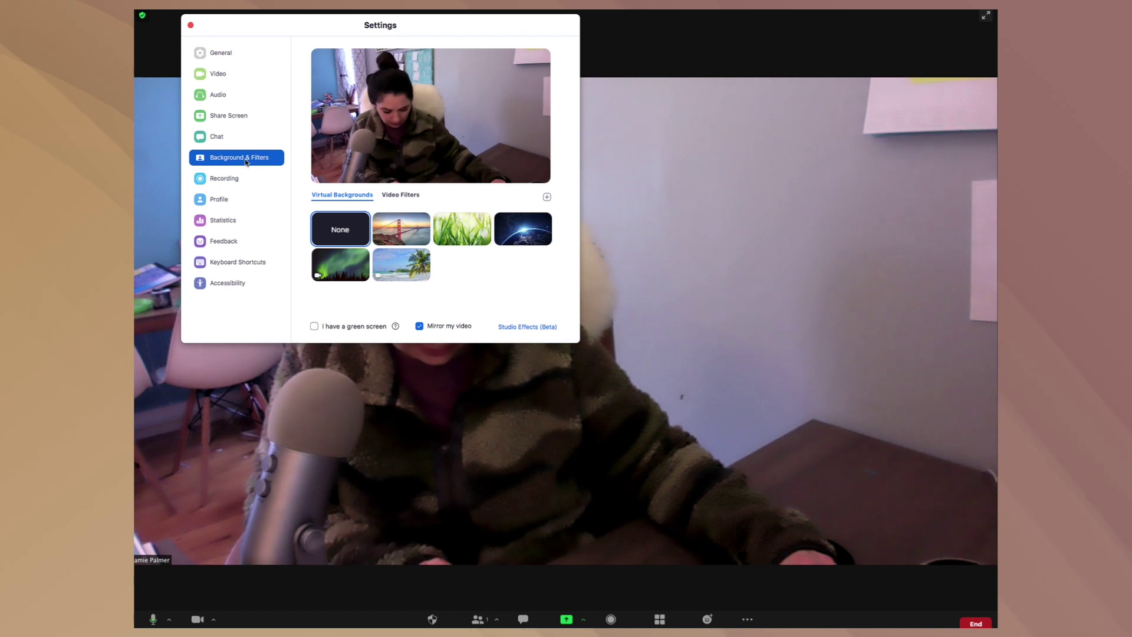
Step: Review the local and cloud recording settings and open the profile settings
{"action": "left_click", "coordinate": [267, 178]}
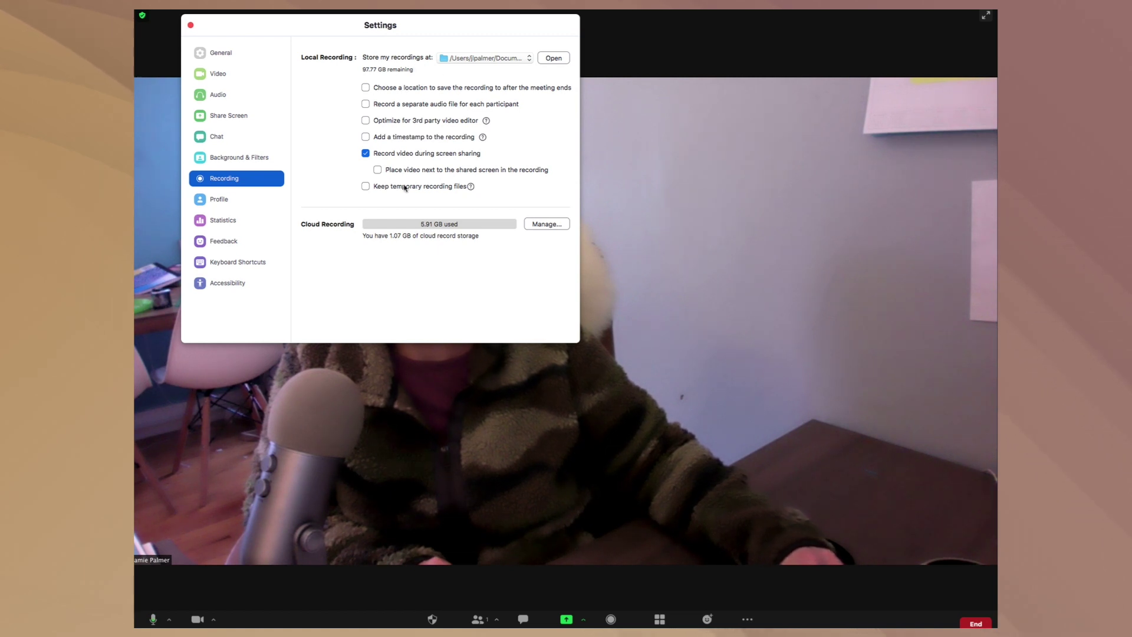
{"action": "left_click", "coordinate": [233, 199]}
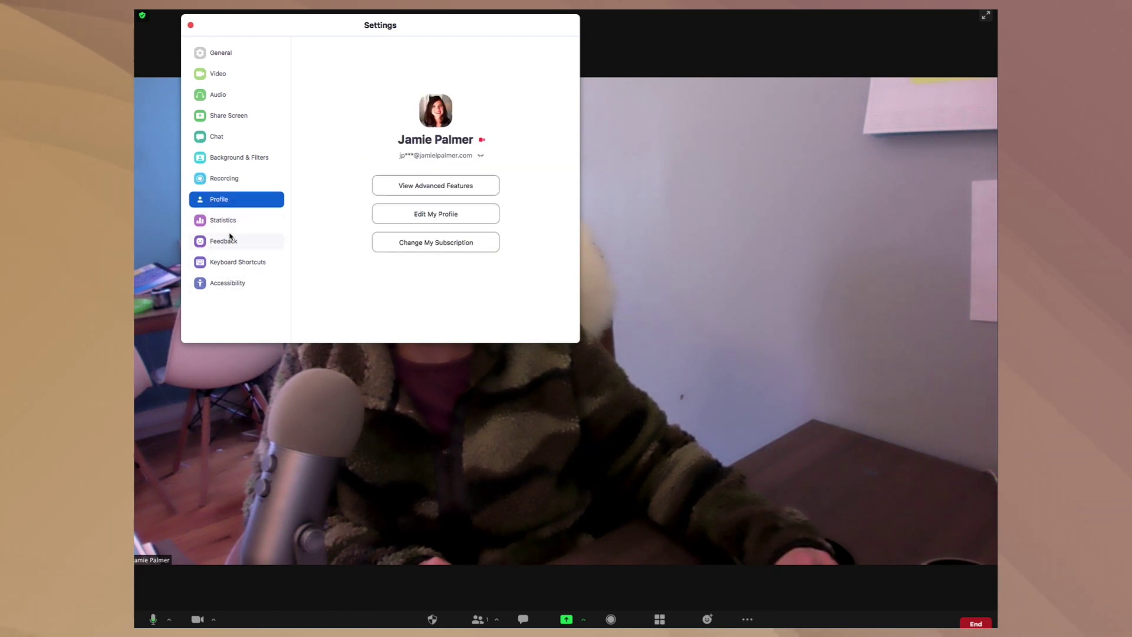